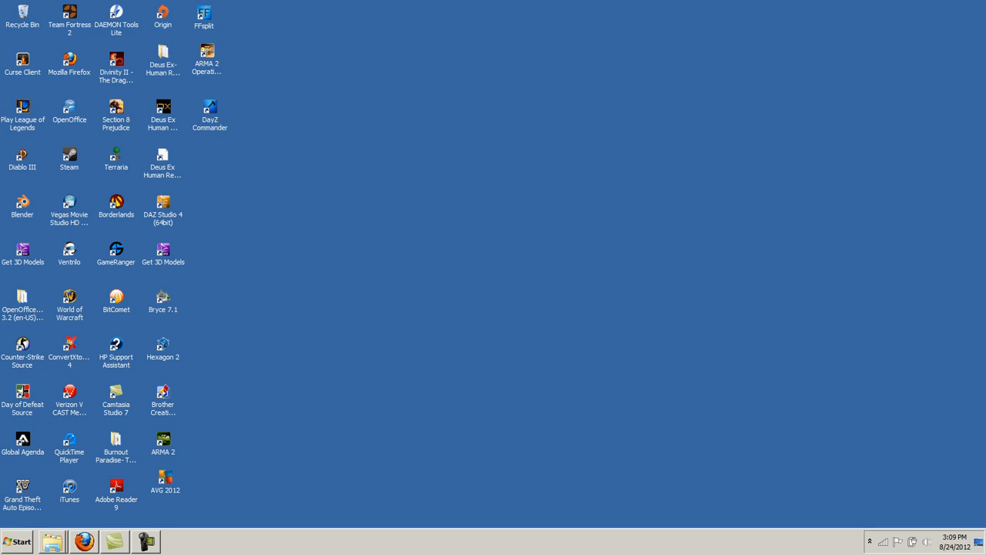
Launch Mozilla Firefox from the Start menu
left_click(17, 541)
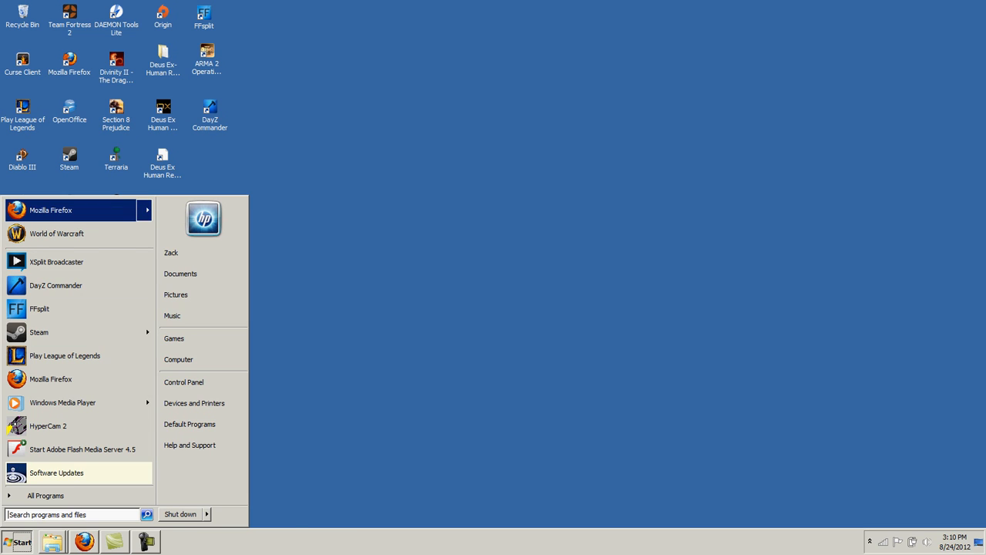
mouse_move(84, 211)
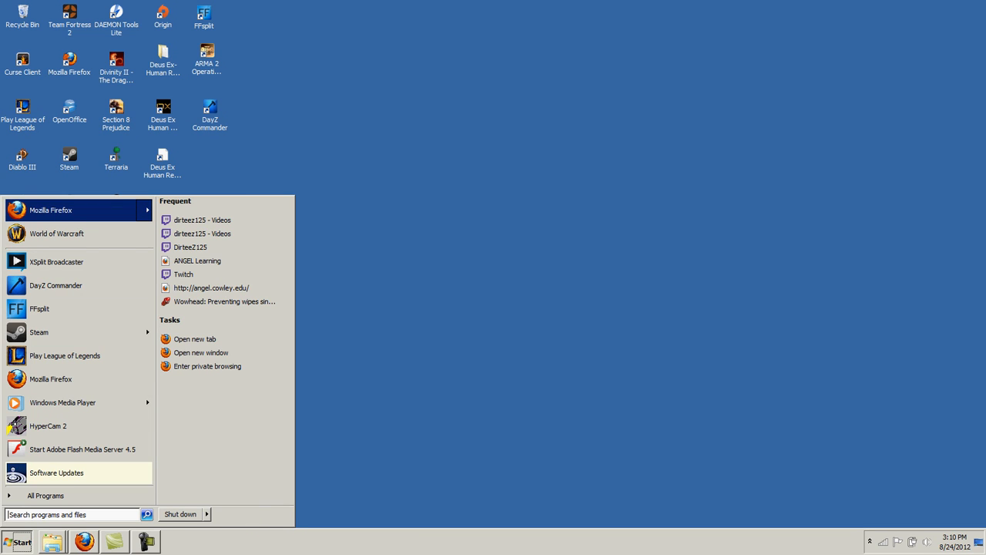
left_click(85, 211)
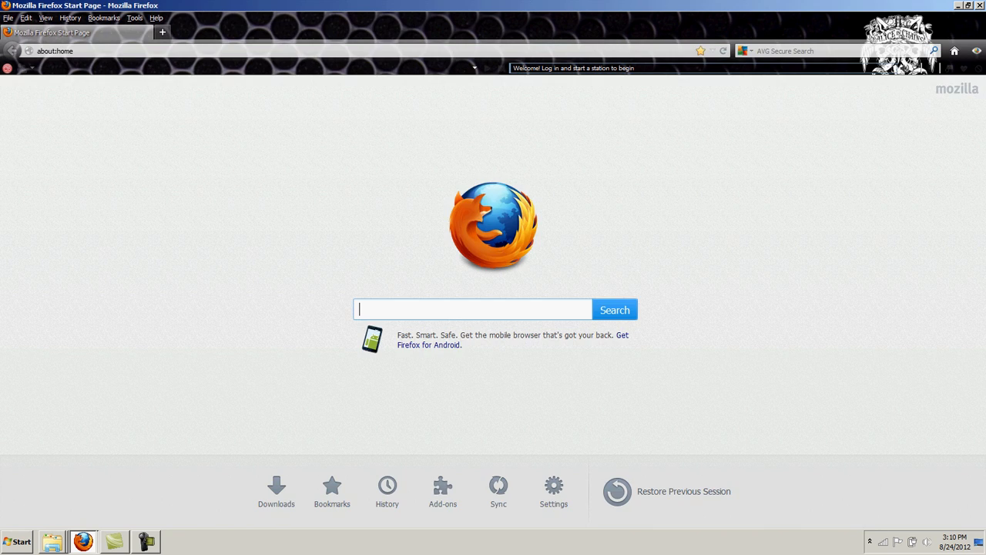
left_click(55, 50)
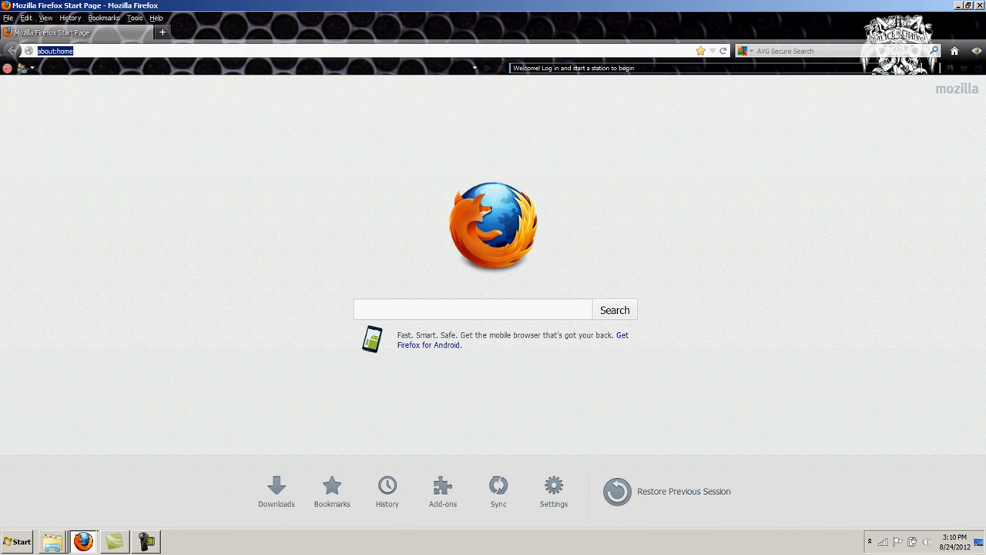
type("www.s")
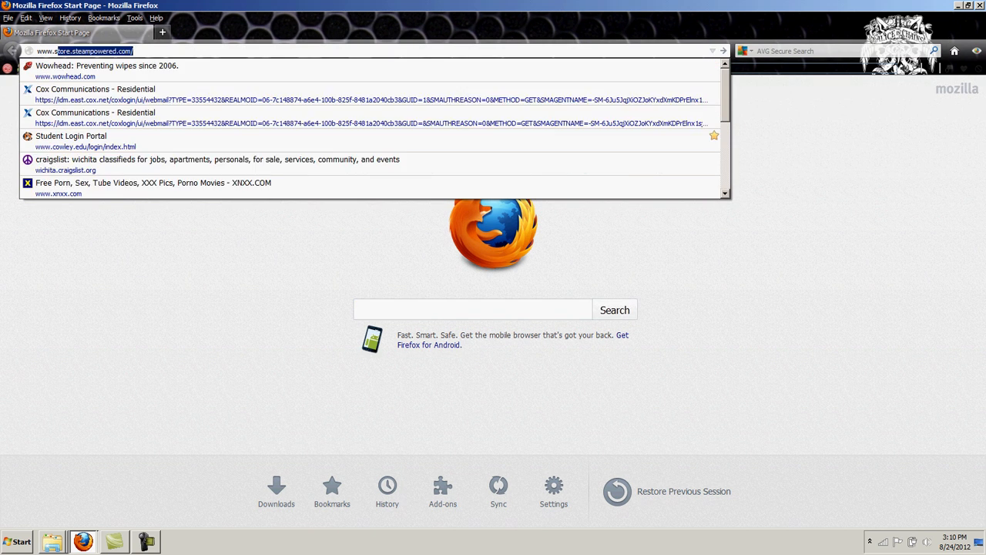
type("pl")
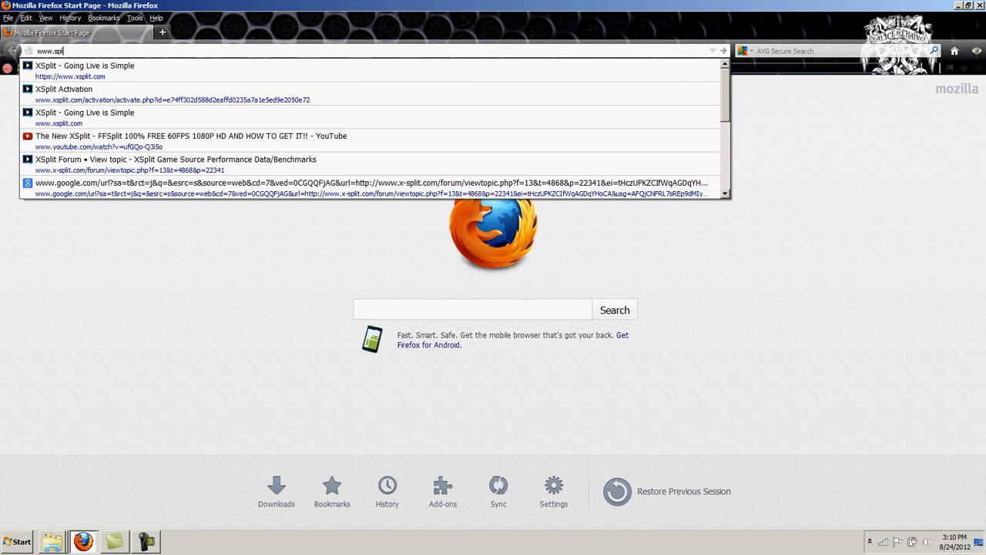
key("BackSpace")
key("BackSpace")
key("BackSpace")
type("xspl")
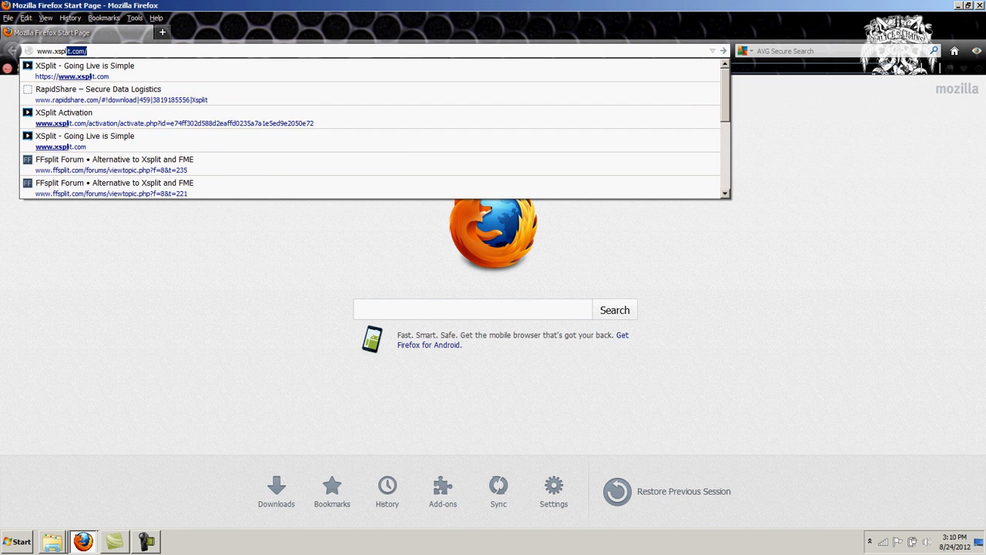
type("it.com")
key("Return")
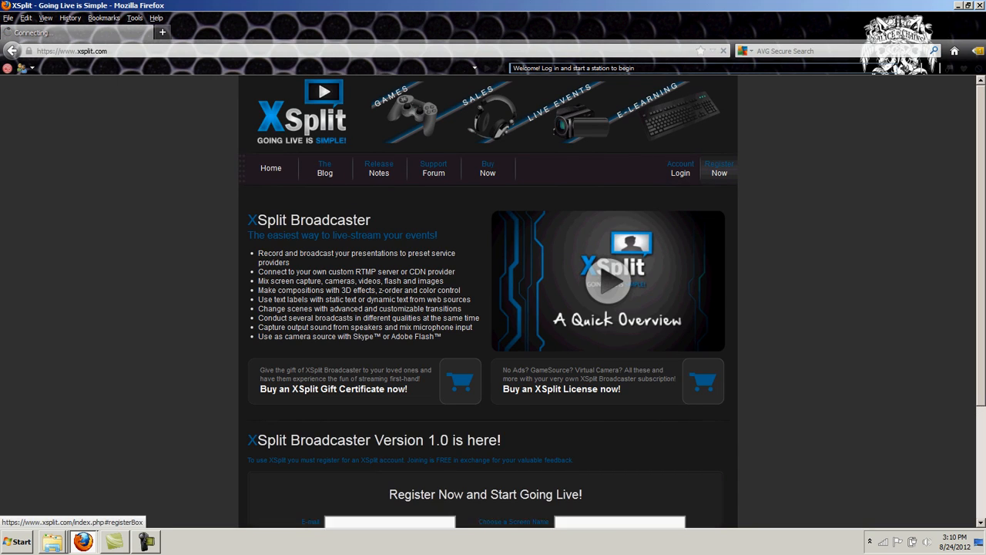
left_click(718, 168)
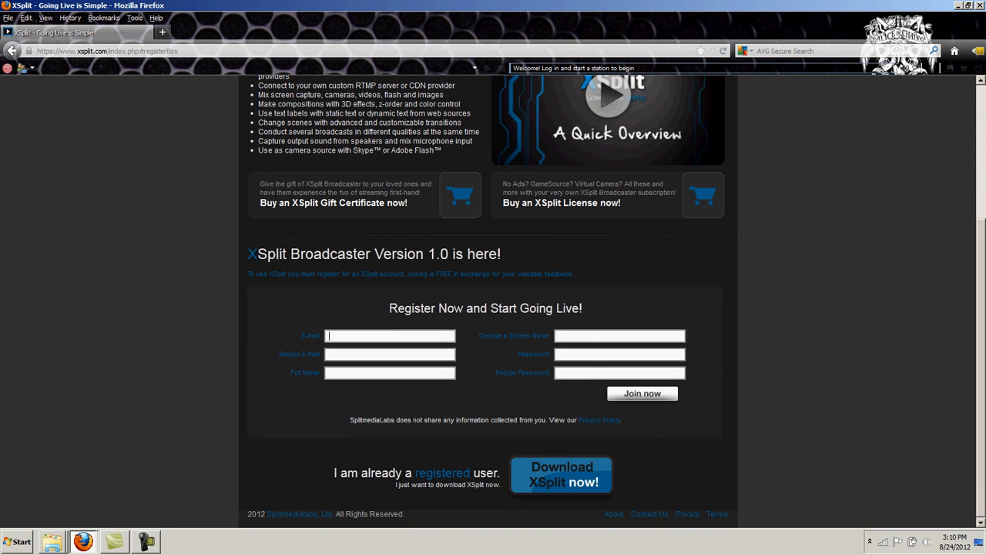
left_click(389, 354)
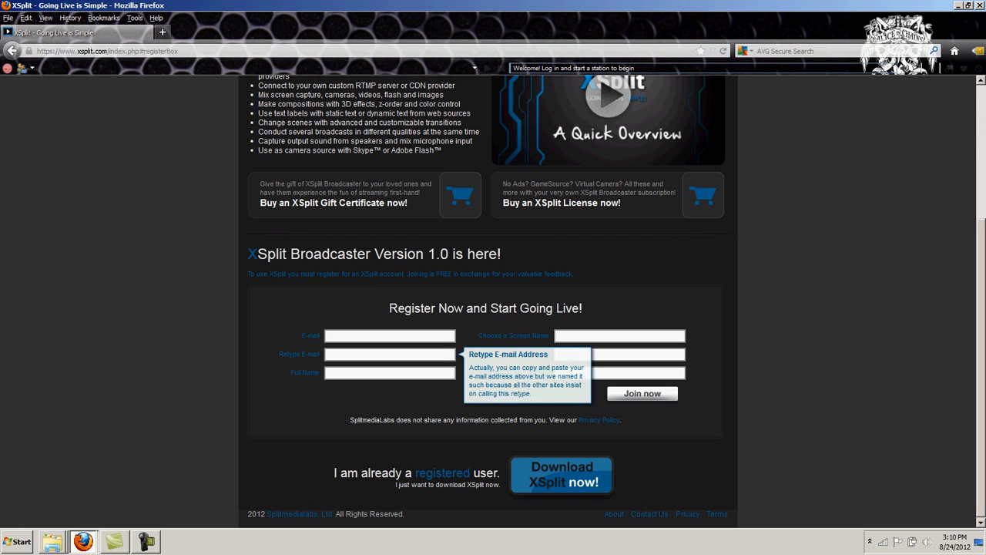
left_click(389, 373)
left_click(619, 336)
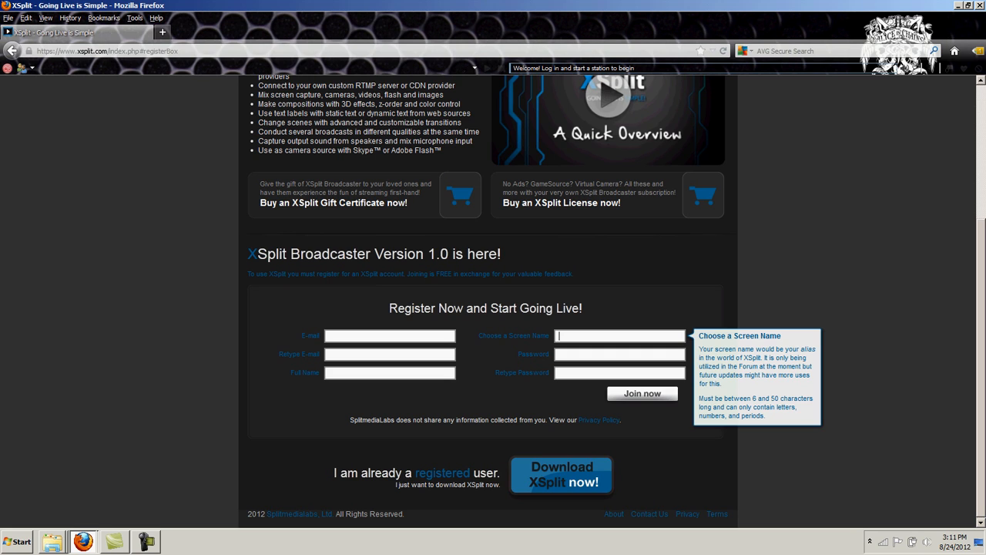
key("ctrl+l")
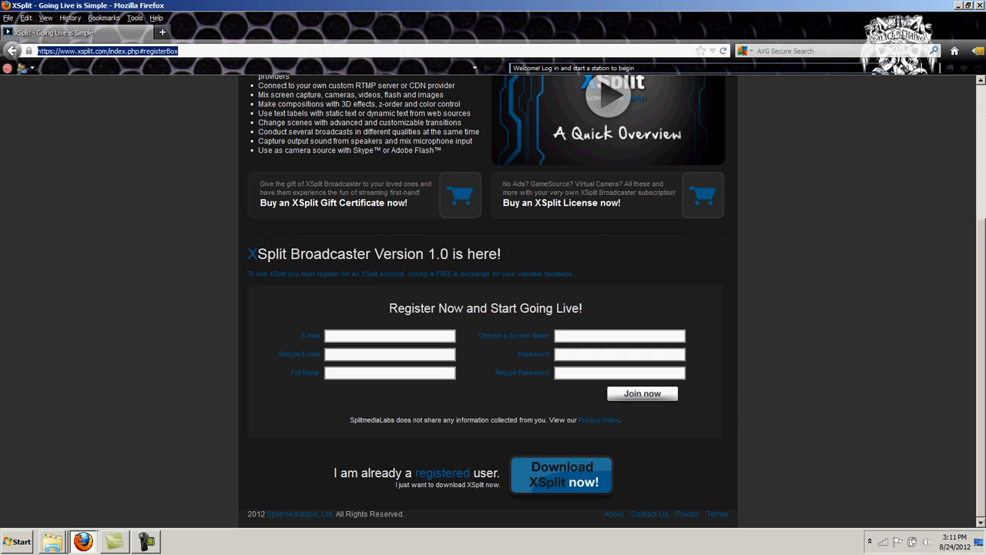
type("www.twit")
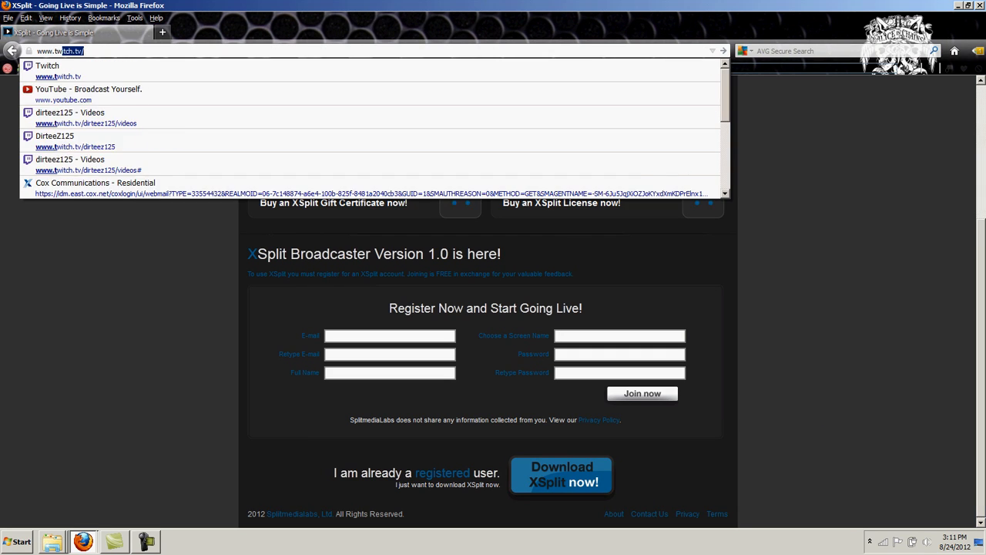
type("ch.tv")
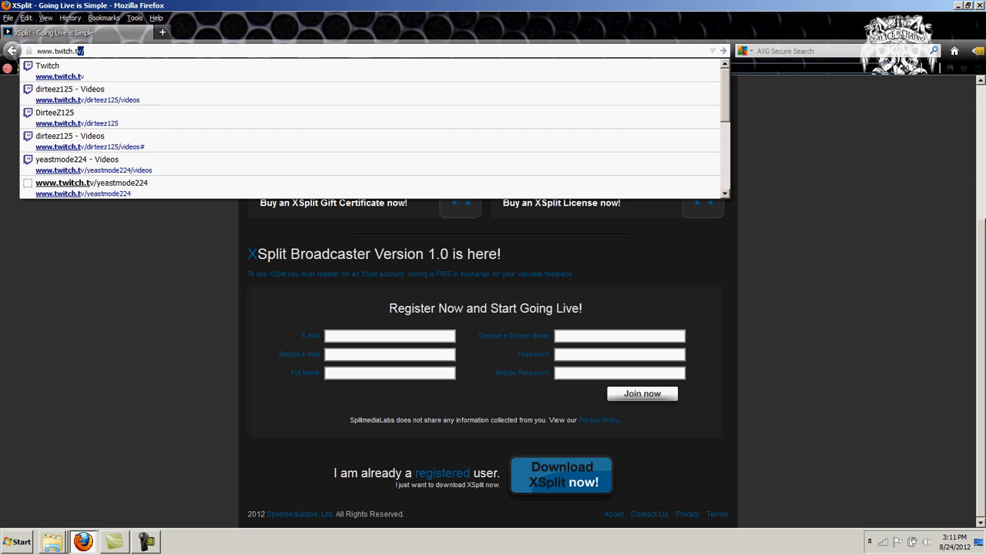
type(".")
key("BackSpace")
key("Return")
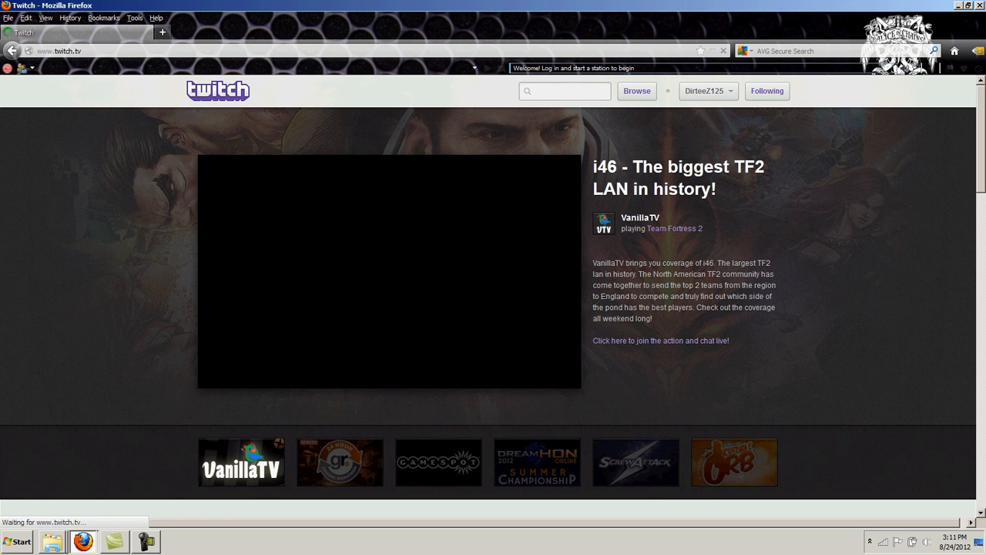
scroll(493, 296, "down", 4)
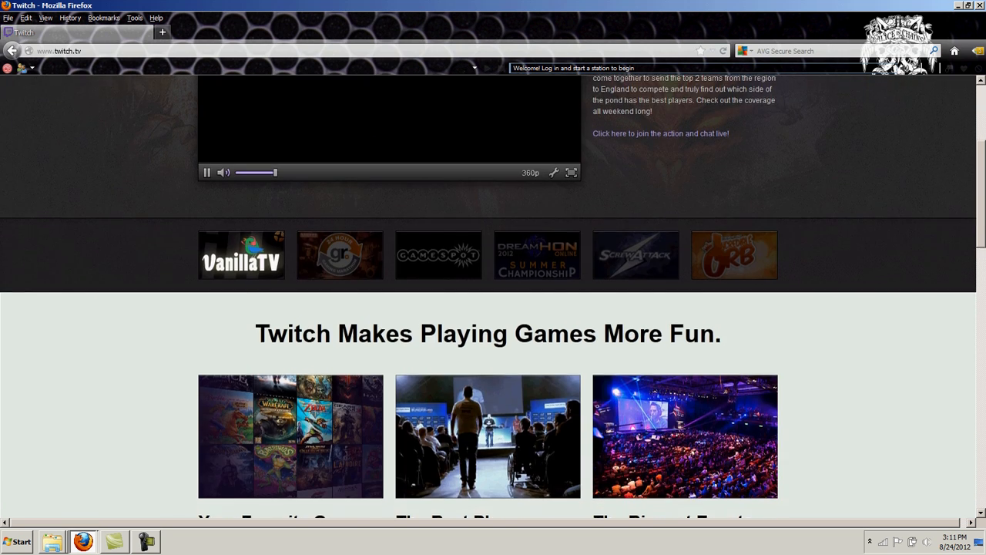
scroll(493, 296, "up", 5)
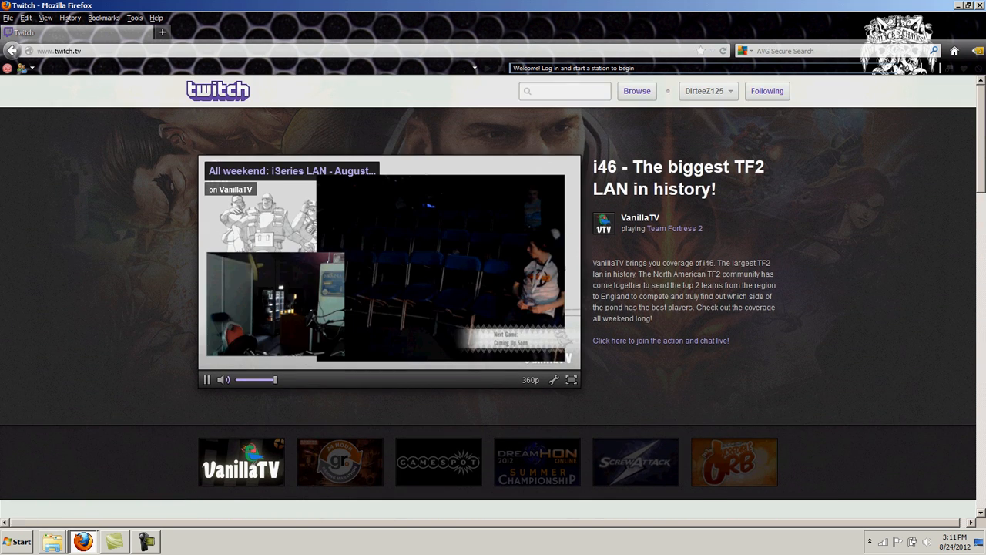
Pause the stream preview, log out of Twitch and bring up the Log In form
left_click(708, 91)
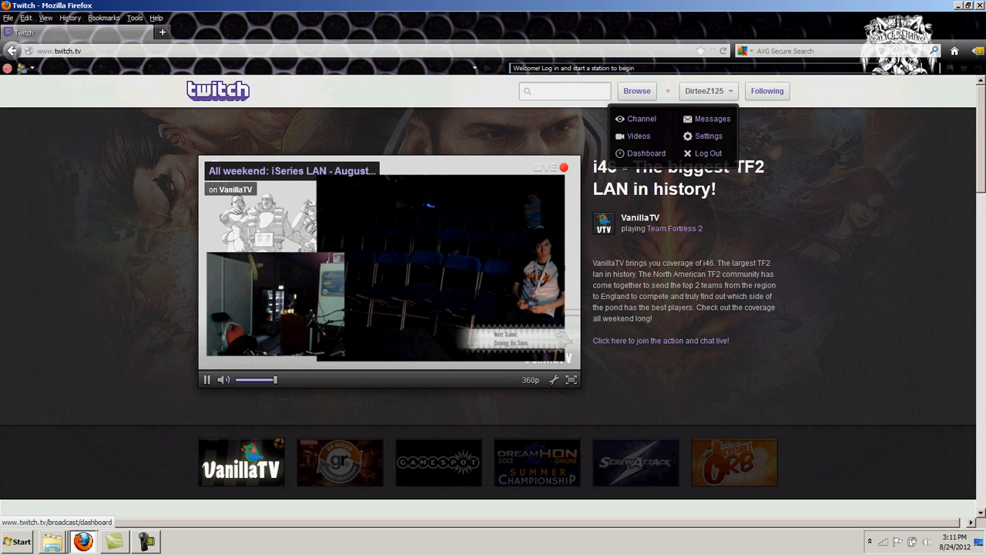
left_click(206, 379)
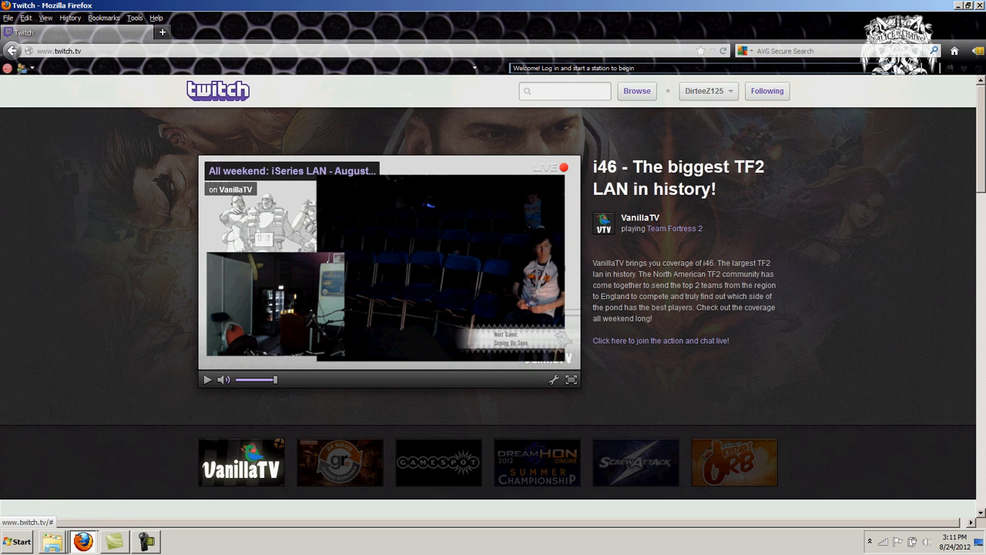
left_click(708, 91)
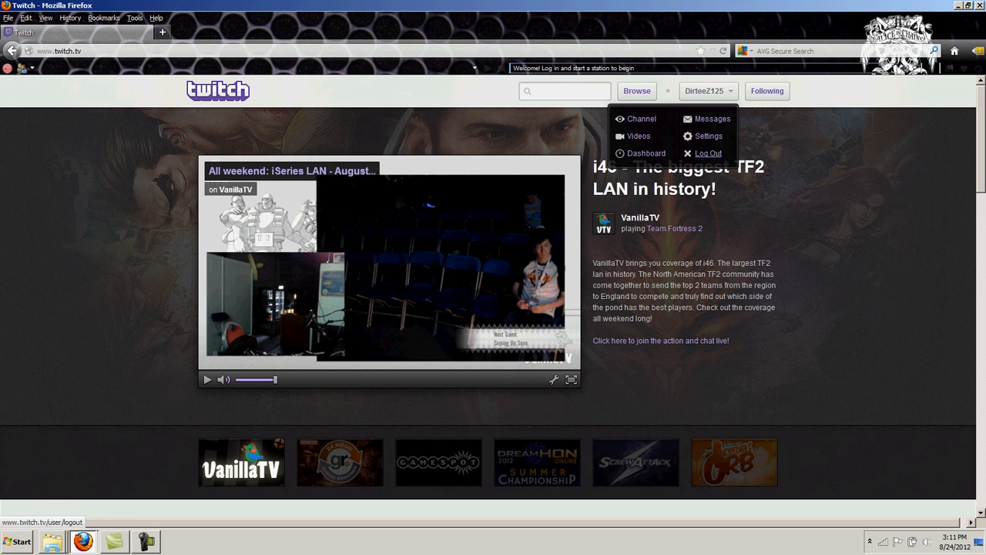
left_click(708, 153)
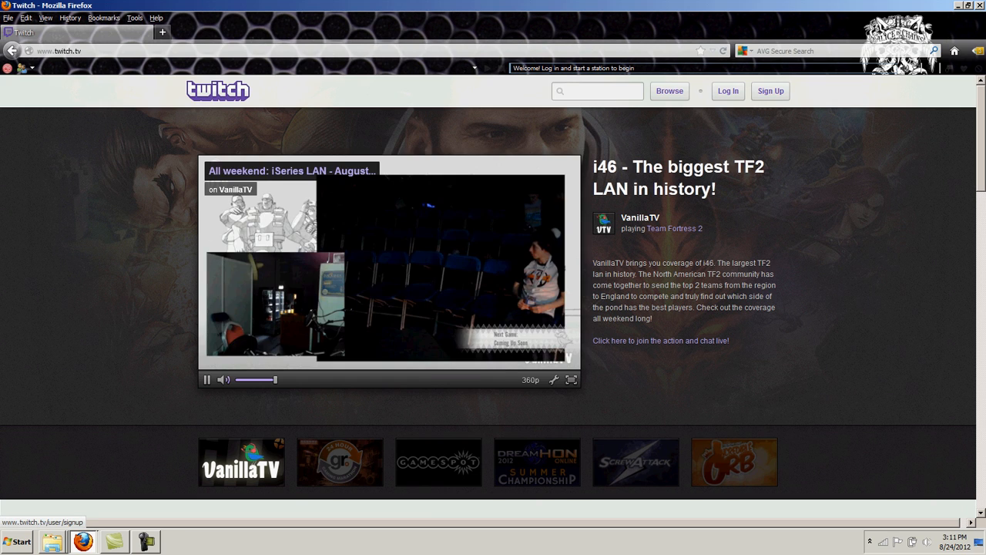
left_click(770, 91)
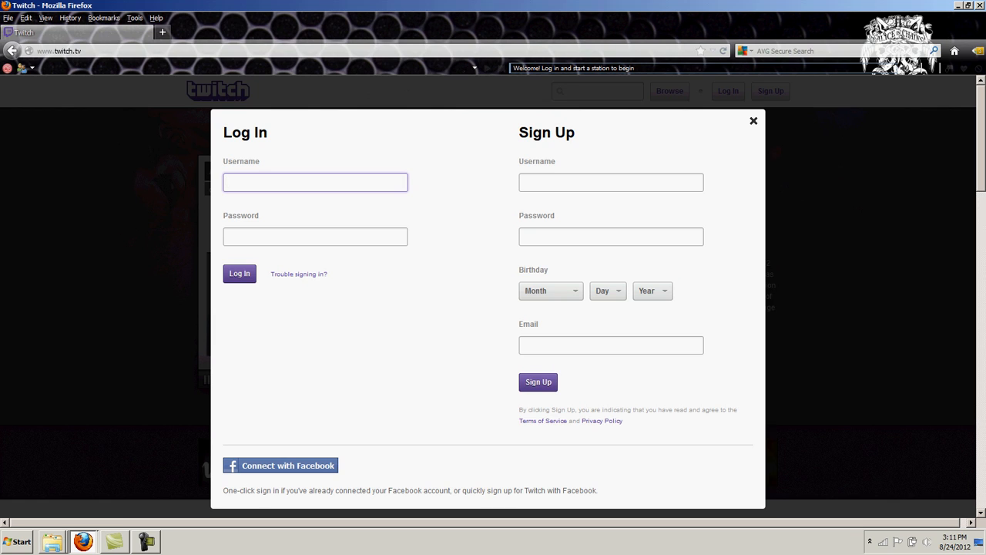
Close and reopen the Twitch log-in form, pausing the featured stream
left_click(207, 378)
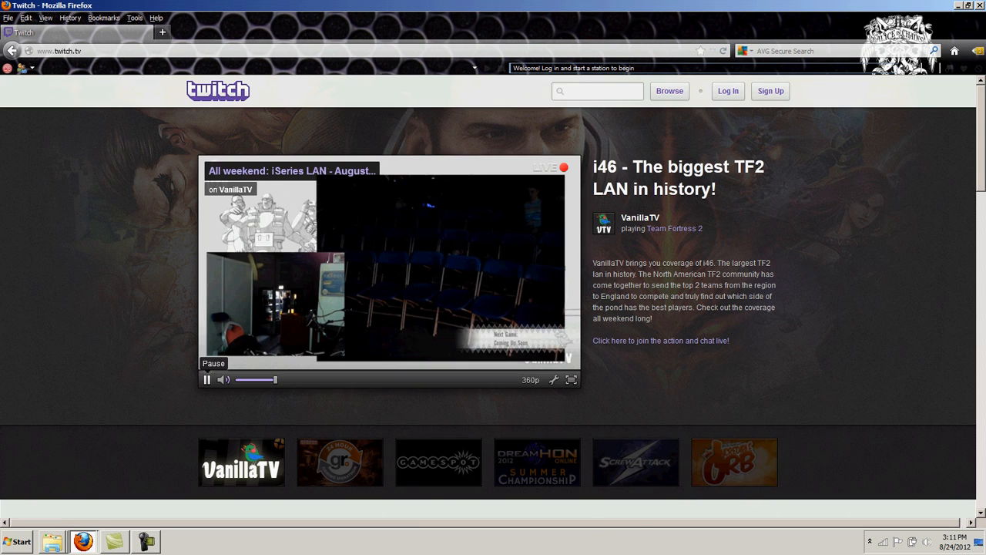
left_click(206, 378)
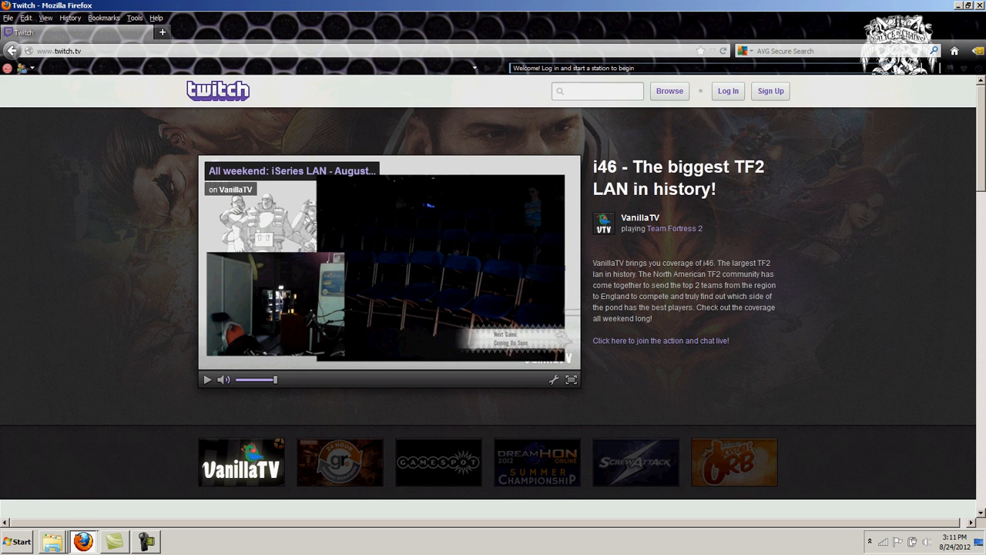
left_click(728, 90)
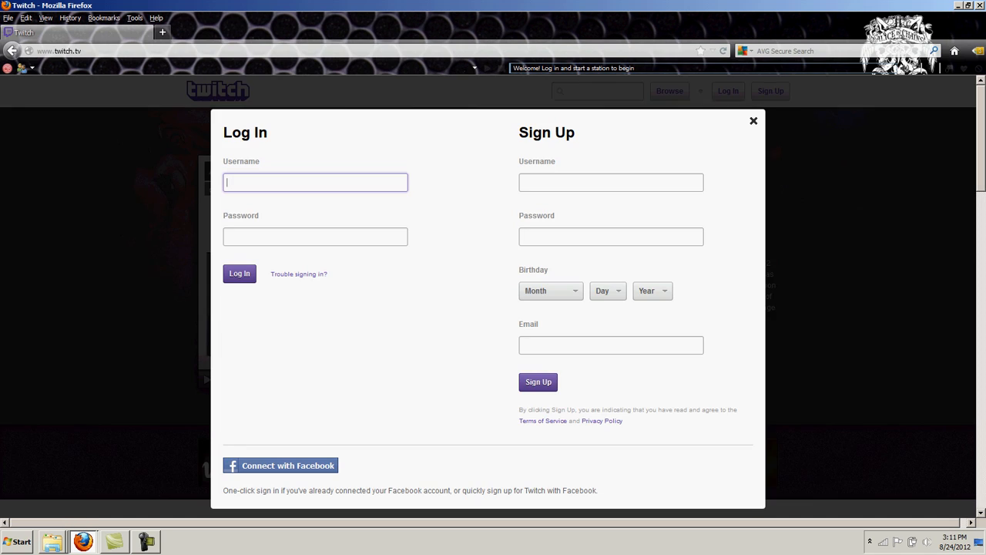
Log in with the account's username and password, choosing never to remember the password
type("dirte")
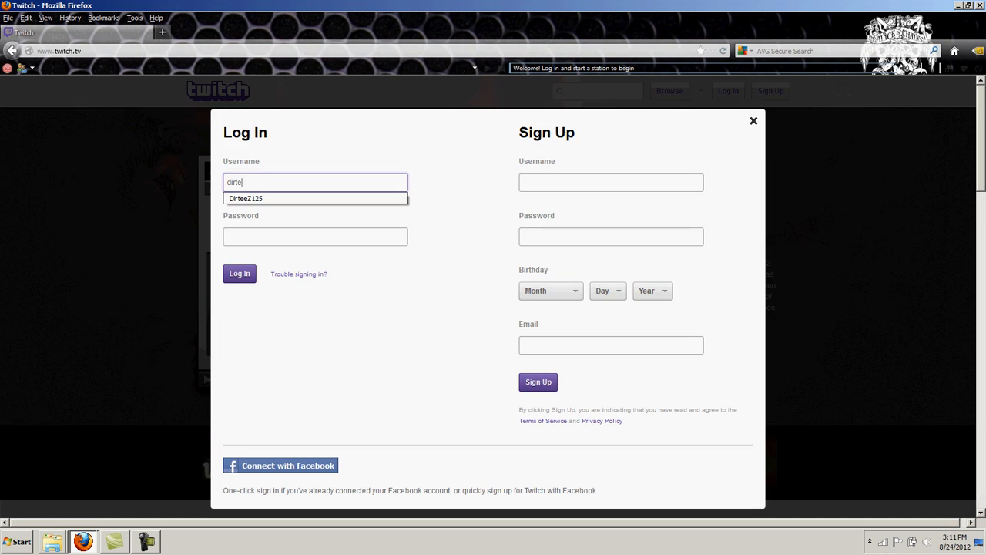
type("ez125")
key("Tab")
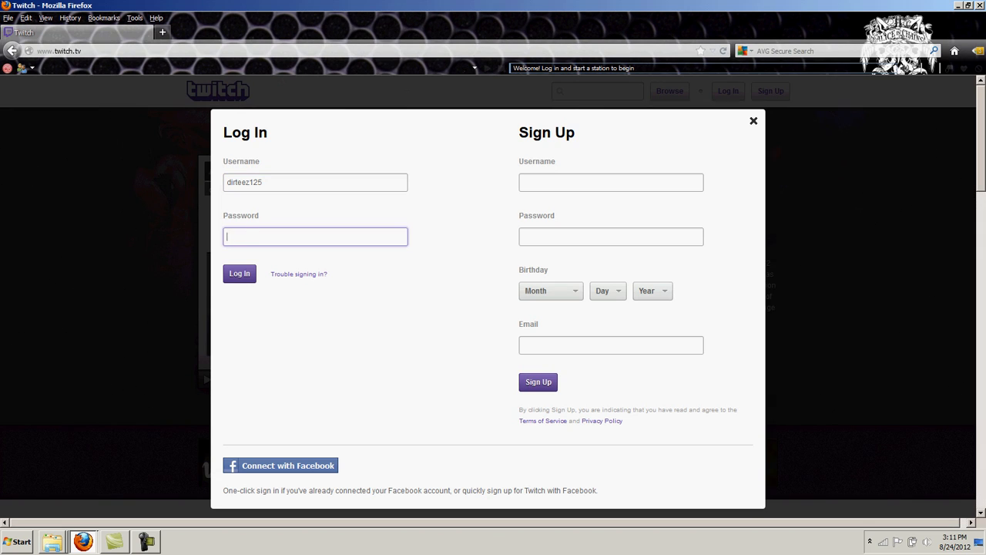
type("**********")
key("Return")
left_click(228, 111)
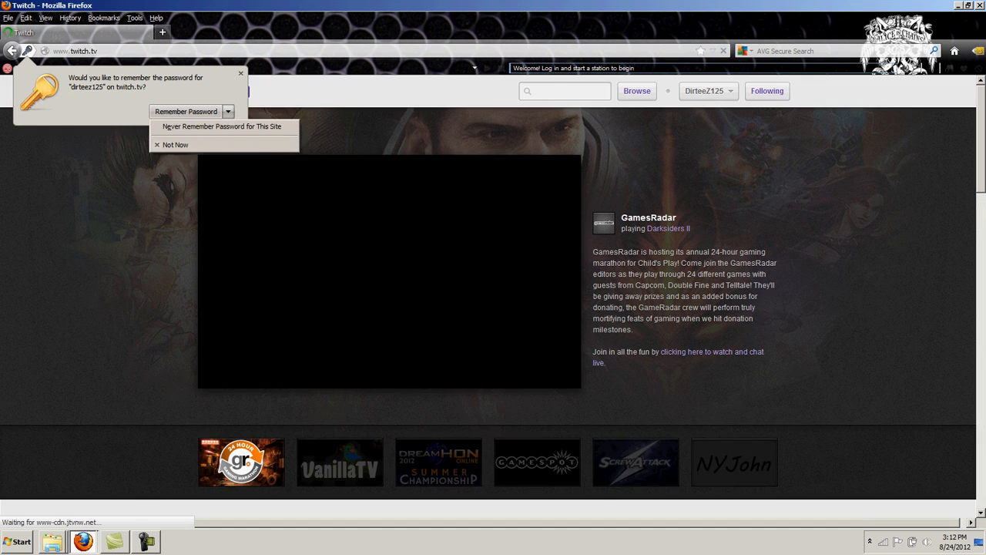
left_click(222, 126)
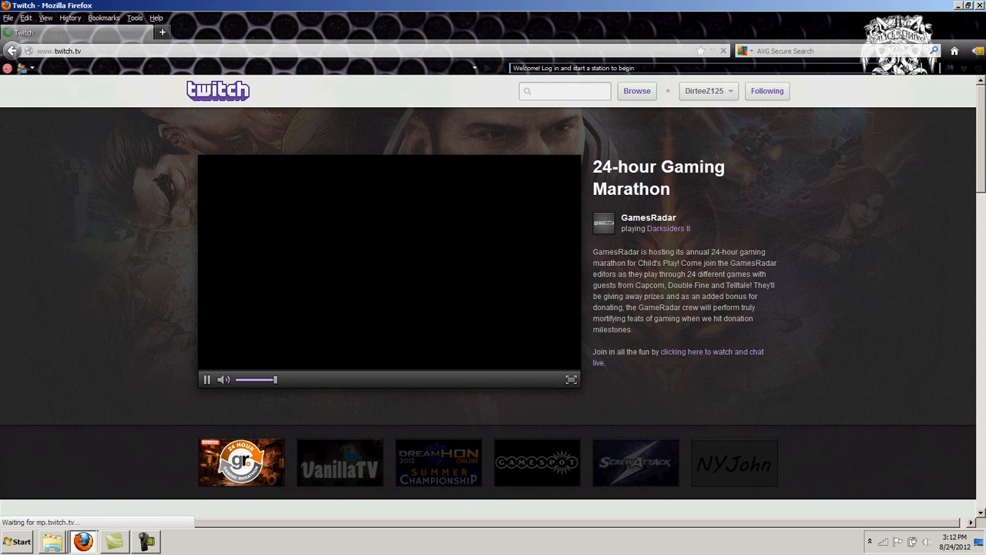
Pause the featured stream and go to the channel's Videos page via the account menu
left_click(207, 379)
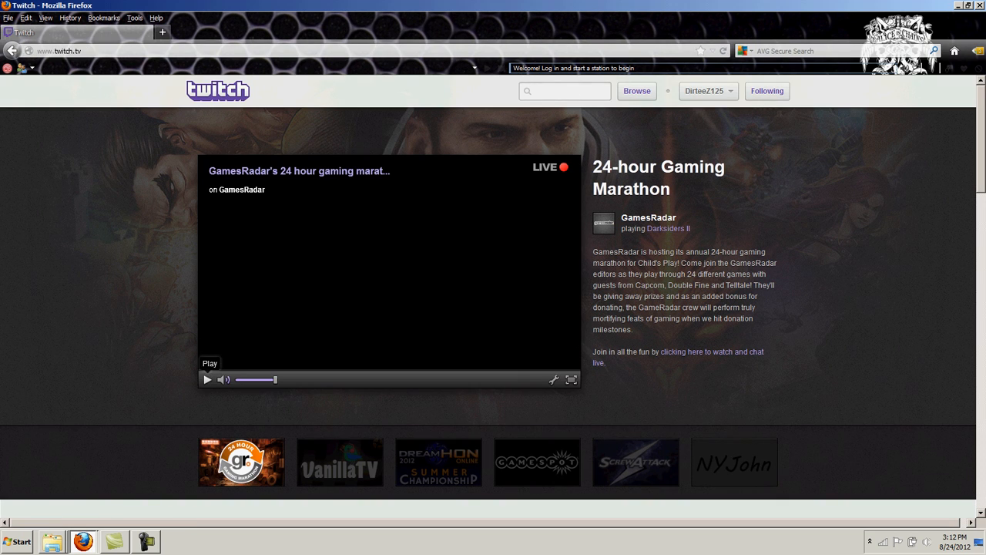
left_click(707, 91)
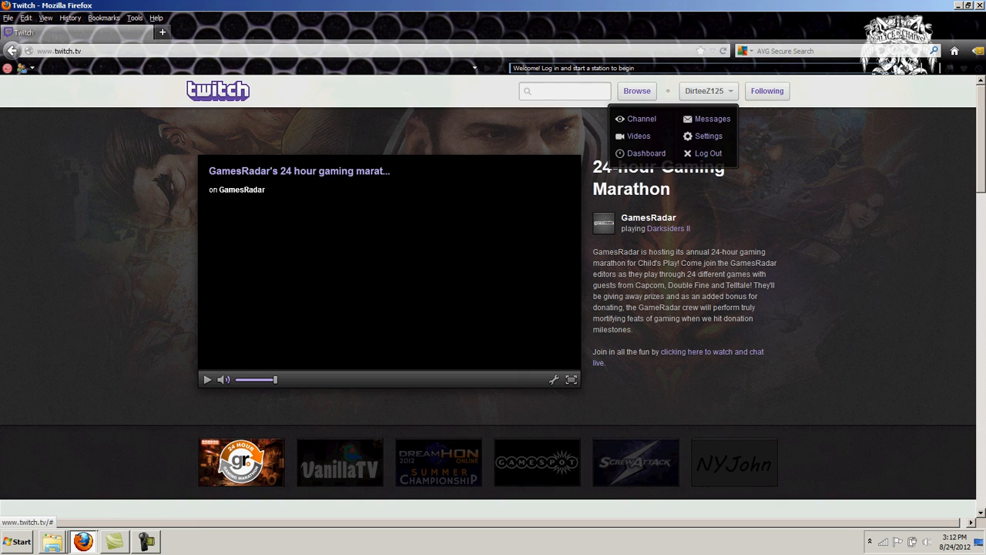
left_click(641, 119)
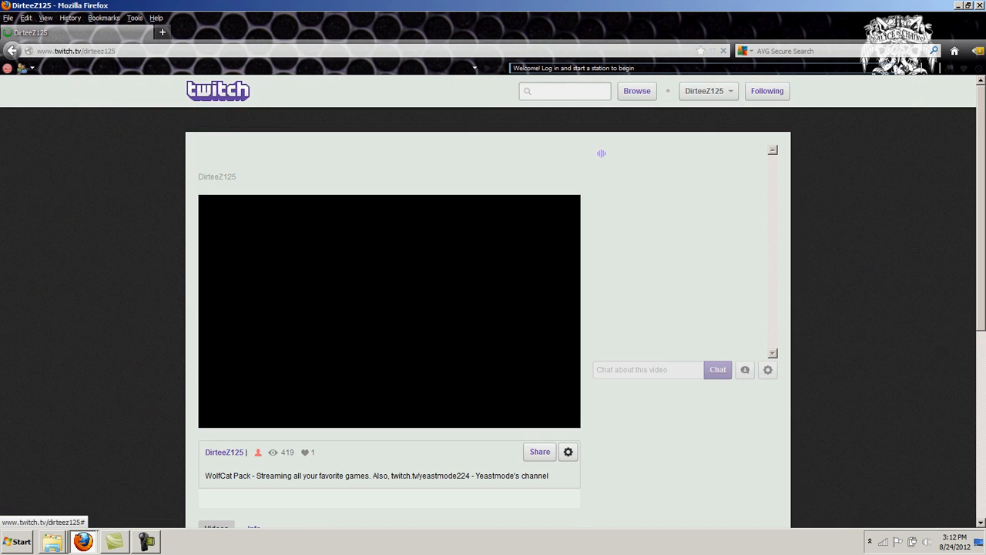
left_click(707, 91)
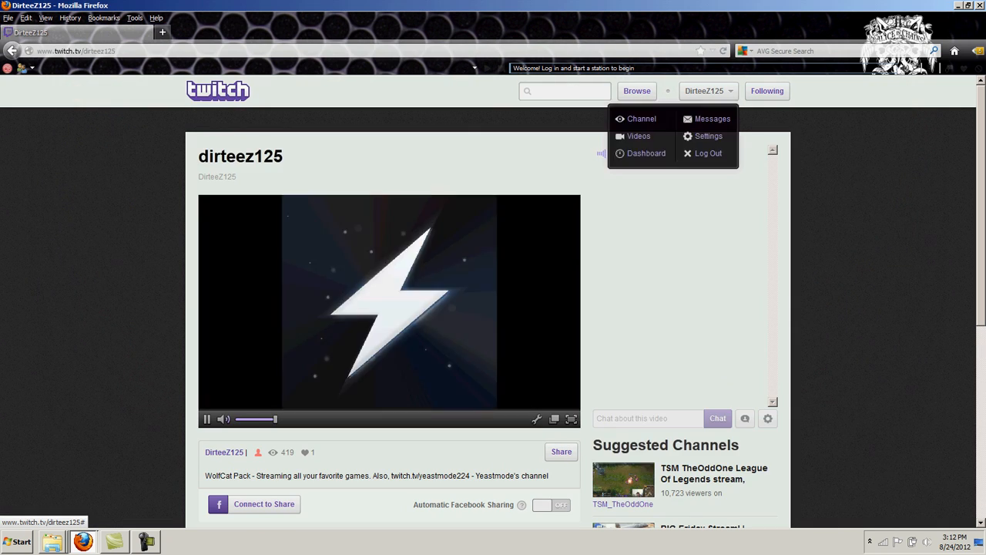
left_click(638, 136)
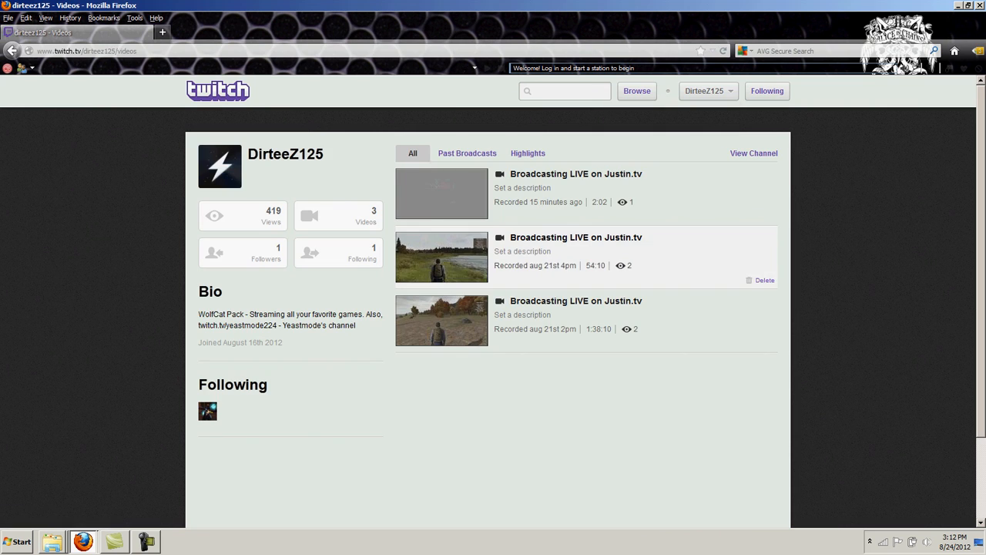
Delete the newest 2:02 recording, then minimize Firefox to the desktop
left_click(765, 217)
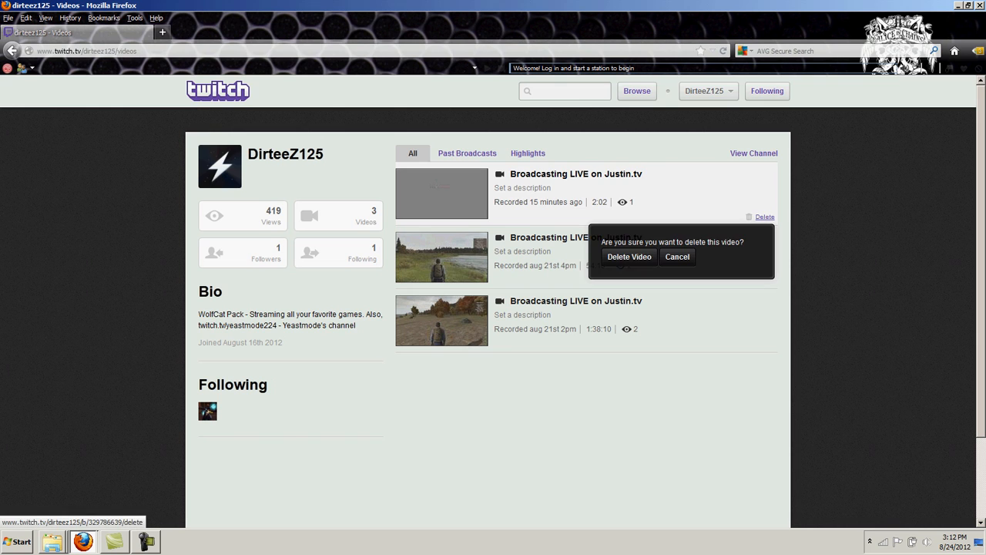
left_click(629, 256)
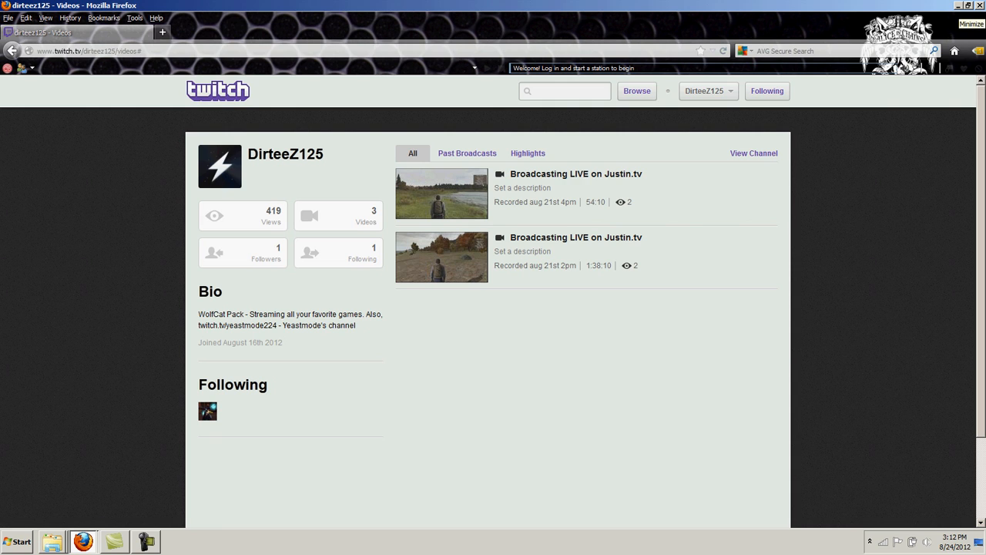
left_click(959, 6)
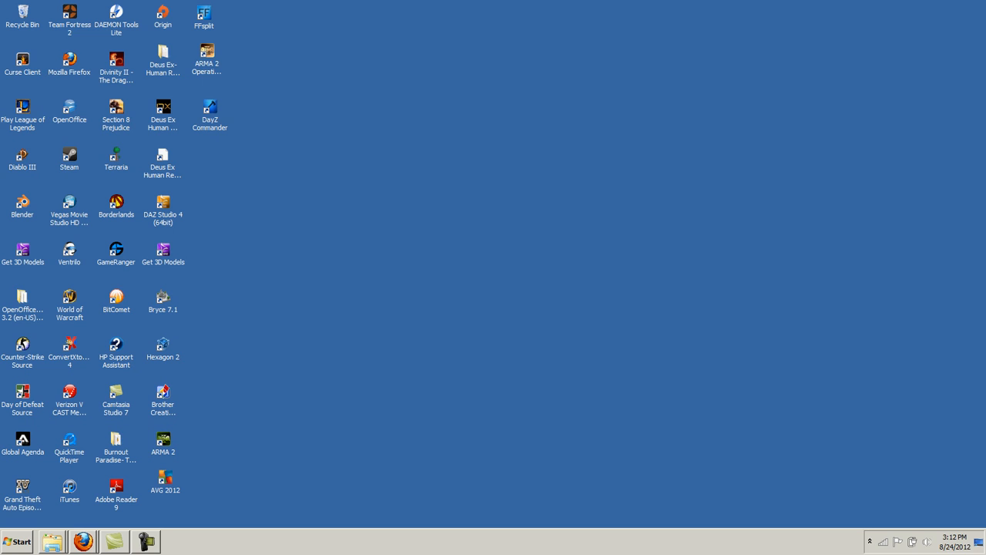
Launch XSplit Broadcaster from the Start menu's recently used programs
left_click(17, 541)
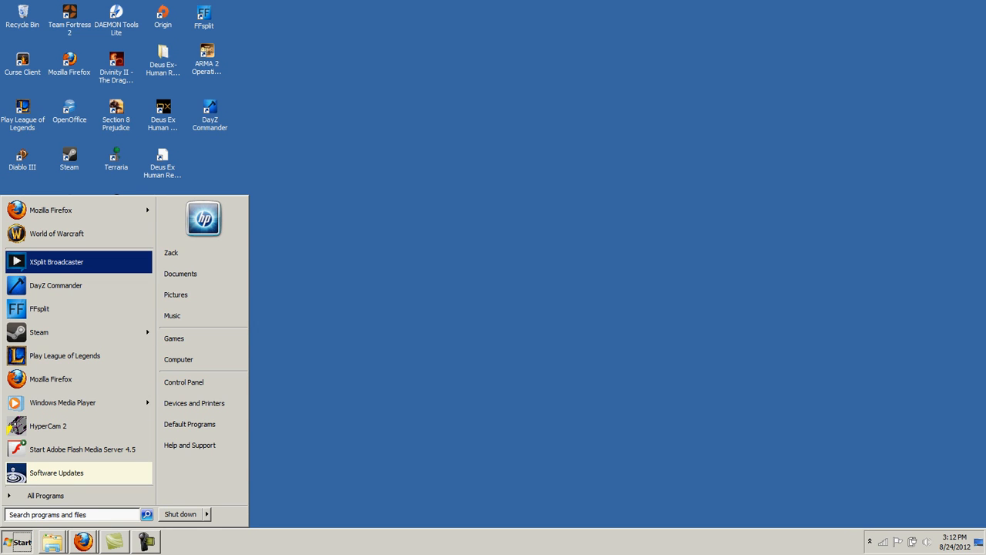
left_click(79, 262)
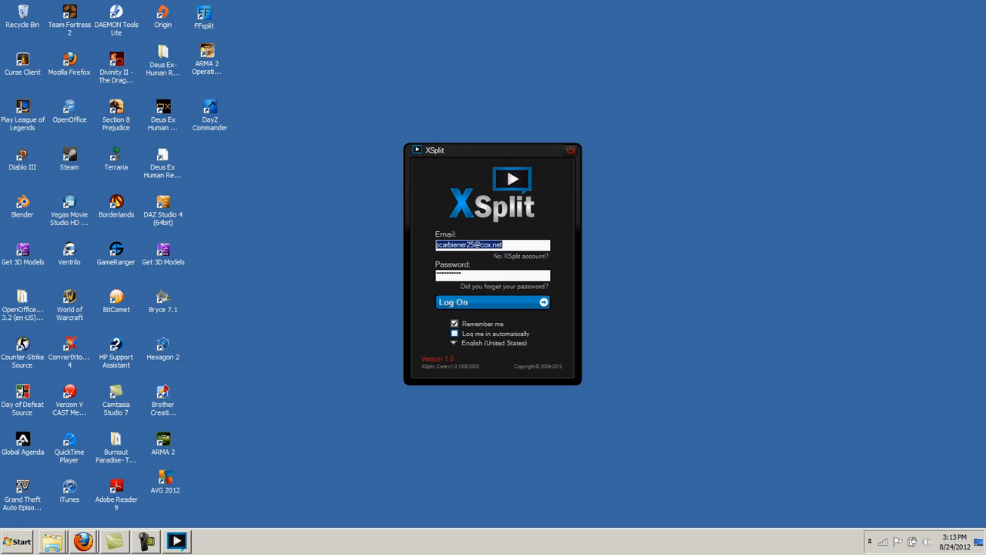
Log on to XSplit and dismiss the 'Unable to synchronize your profile' error
key("Return")
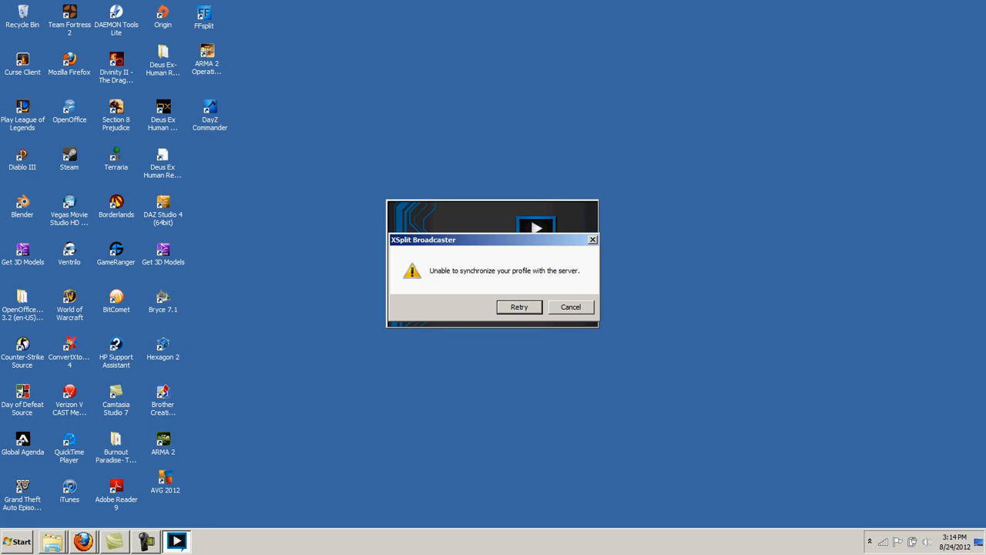
key("Return")
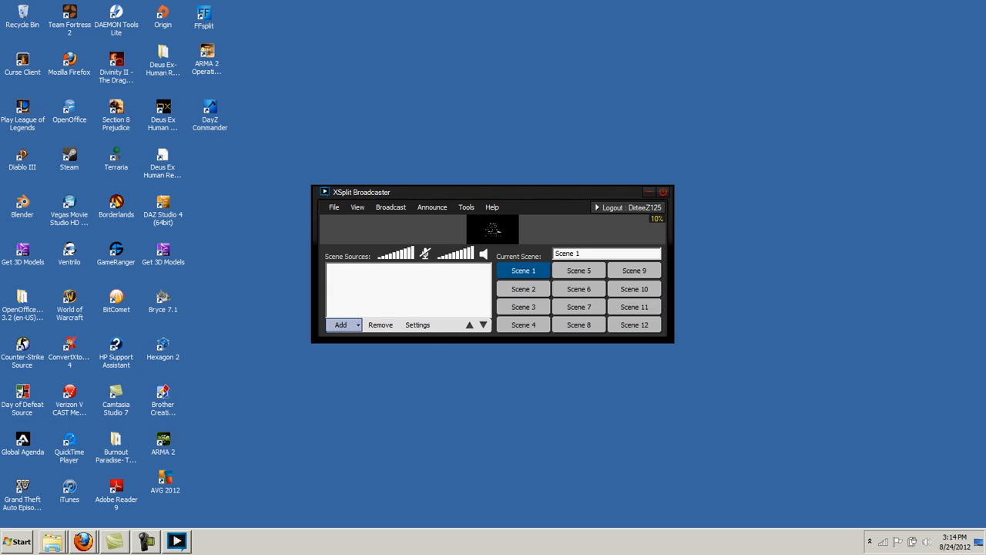
Browse the Add source-type list under Scene Sources, then close it without adding anything
left_click(341, 324)
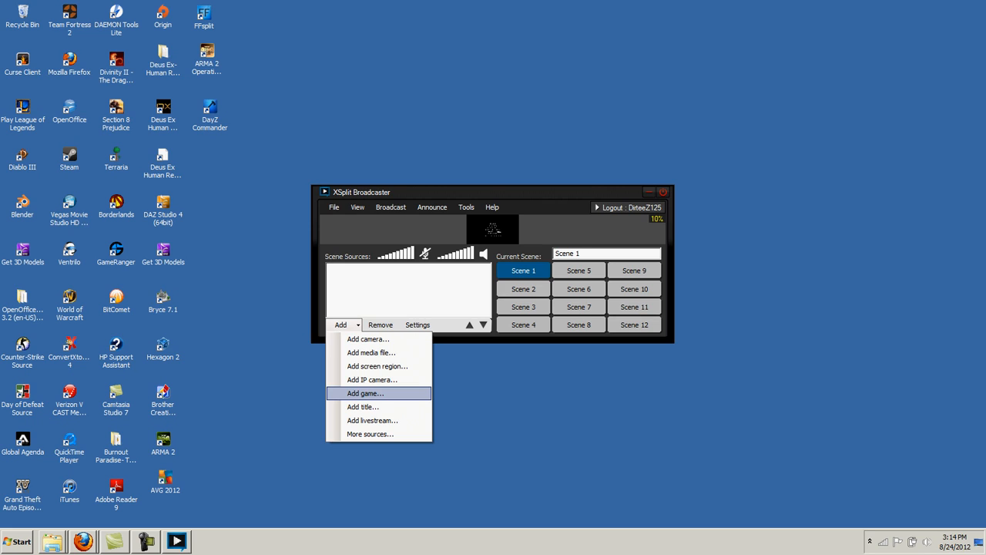
left_click(371, 353)
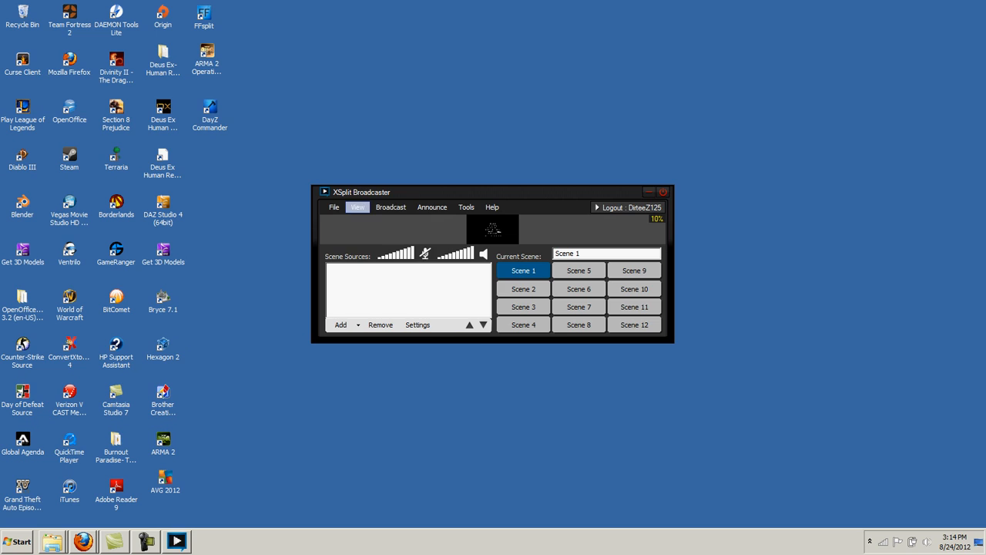
Set the resolution to 1280 x 720 - 720p HDTV (16:9) from the View menu
left_click(357, 207)
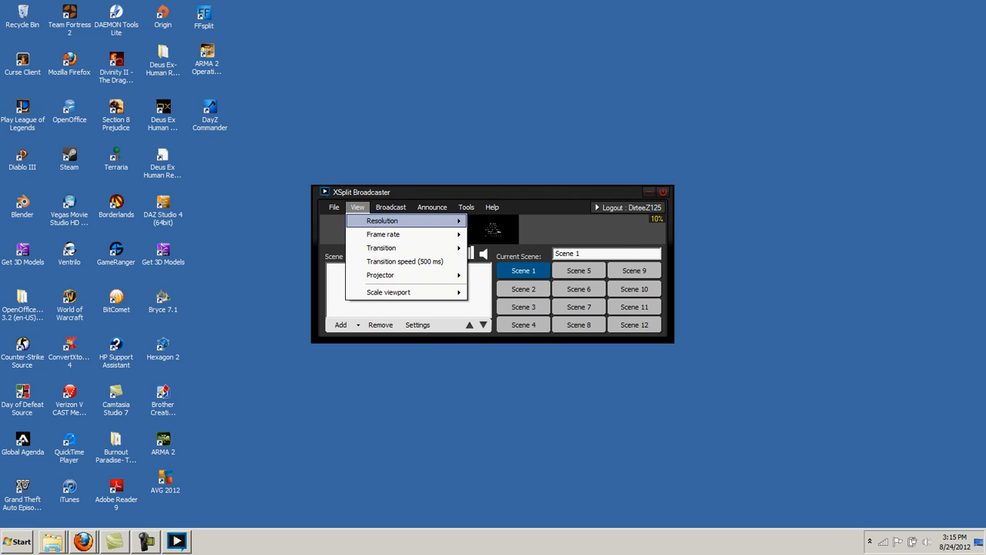
mouse_move(386, 221)
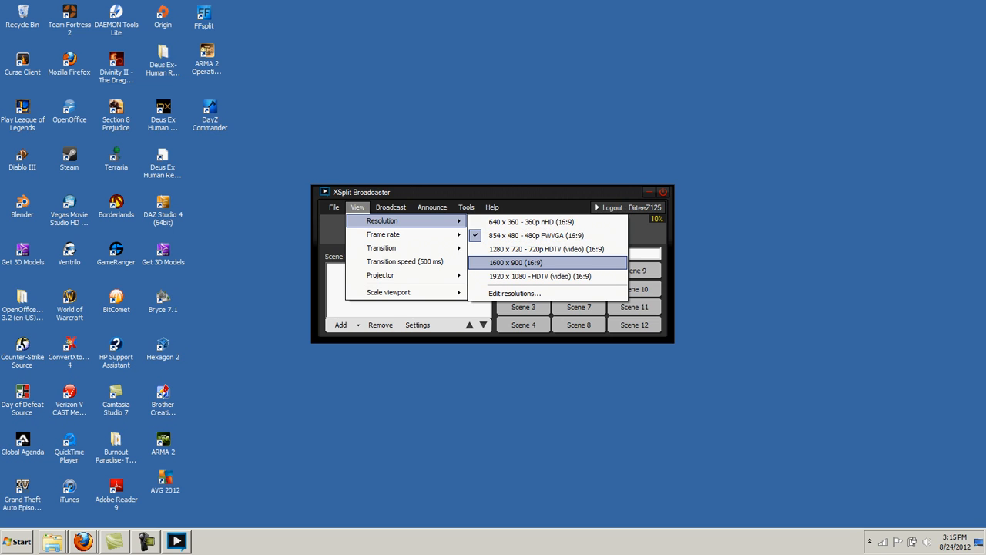
left_click(546, 249)
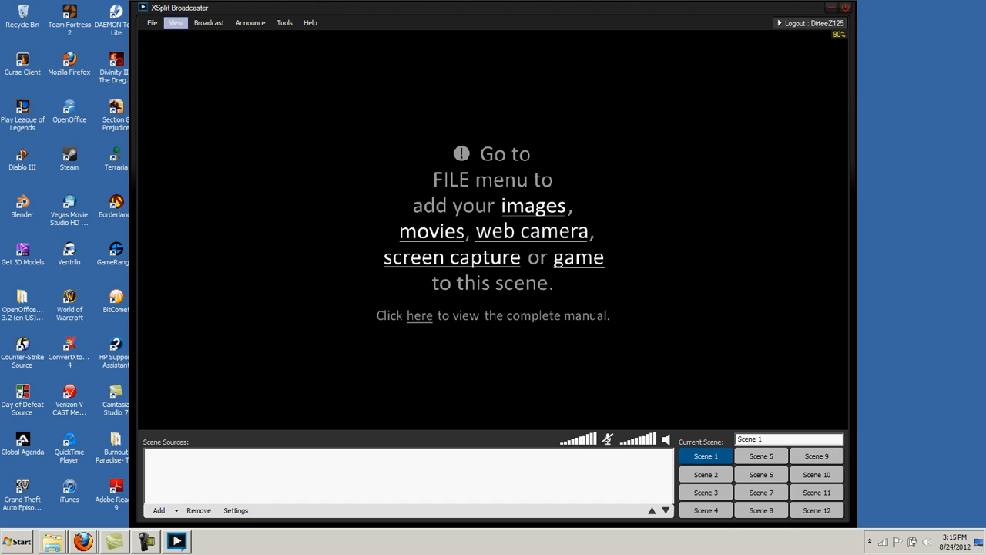
left_click(208, 23)
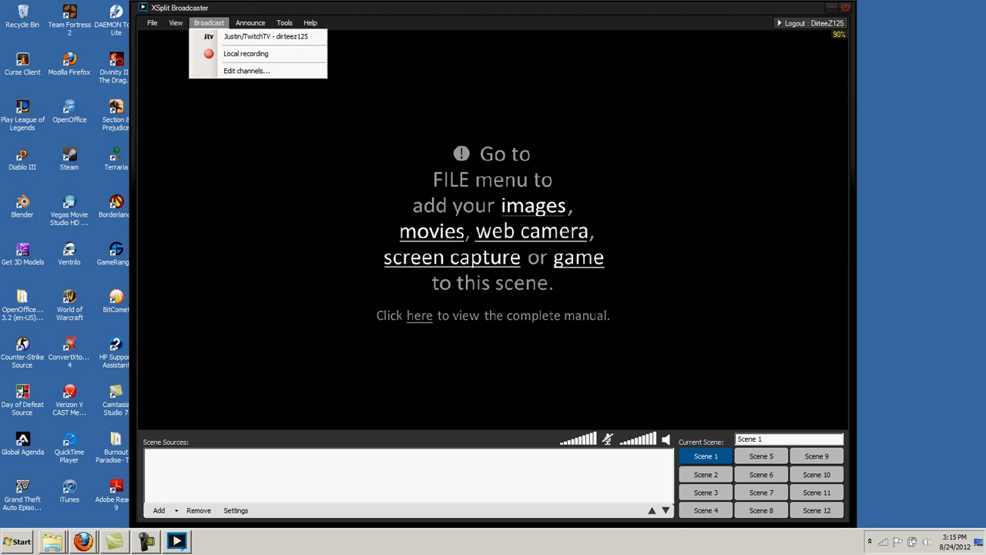
Open Edit channels, review the General tab, then start adding a new channel under Channels
left_click(247, 71)
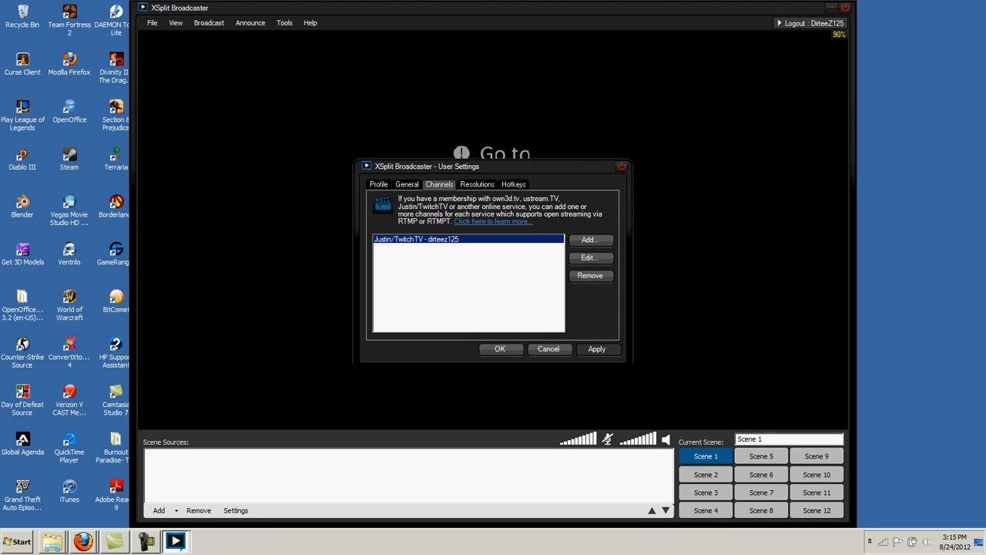
left_click(407, 184)
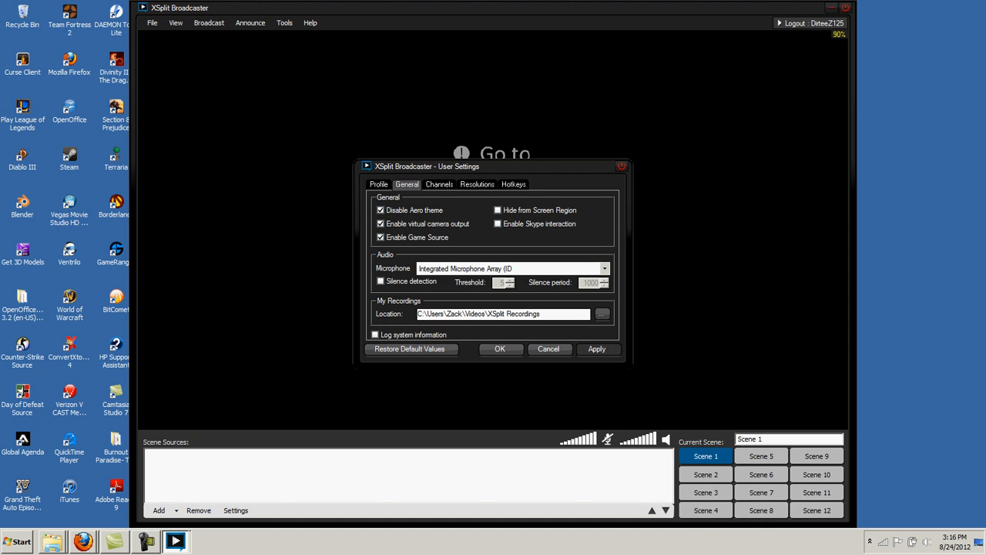
left_click(439, 184)
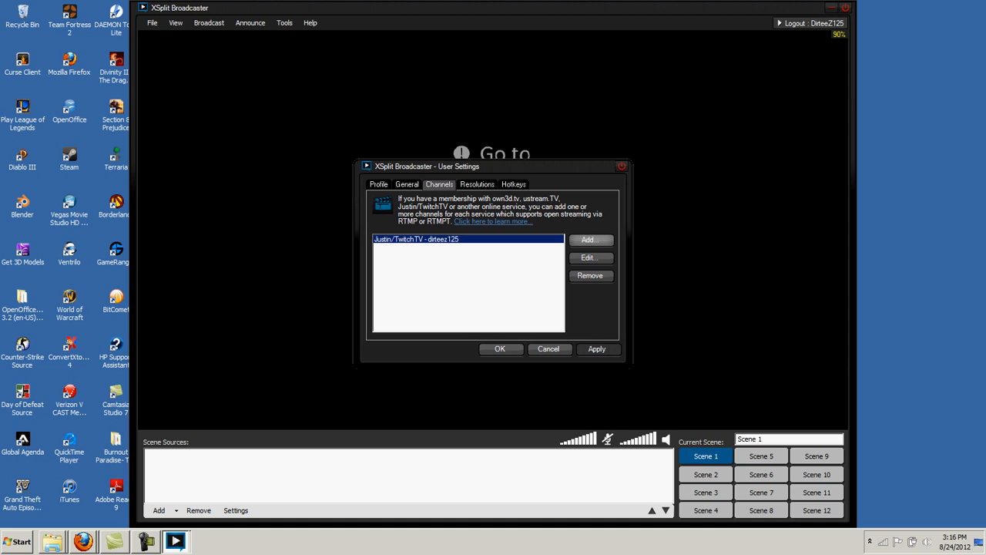
left_click(589, 239)
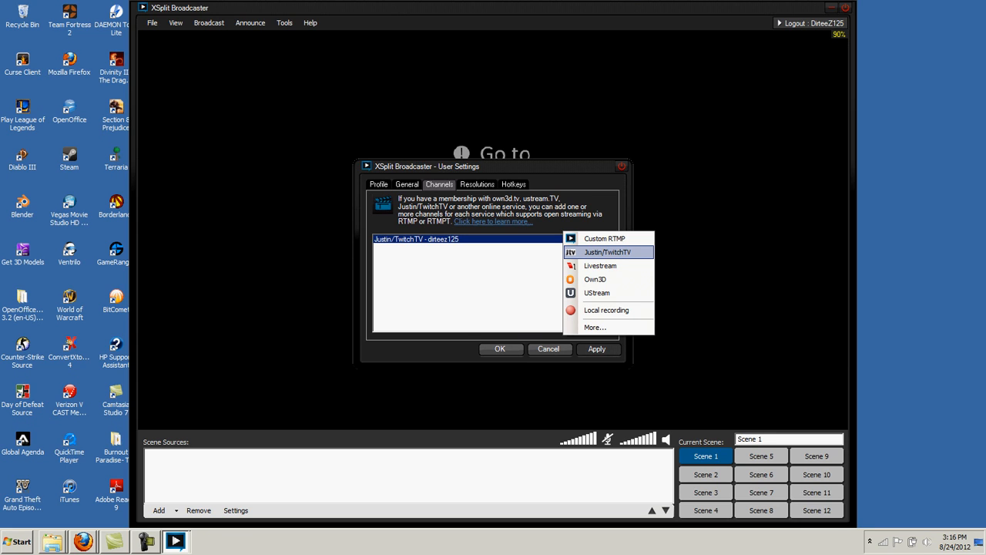
Start a Justin/TwitchTV channel, enter the account username and password, then cancel it
left_click(607, 251)
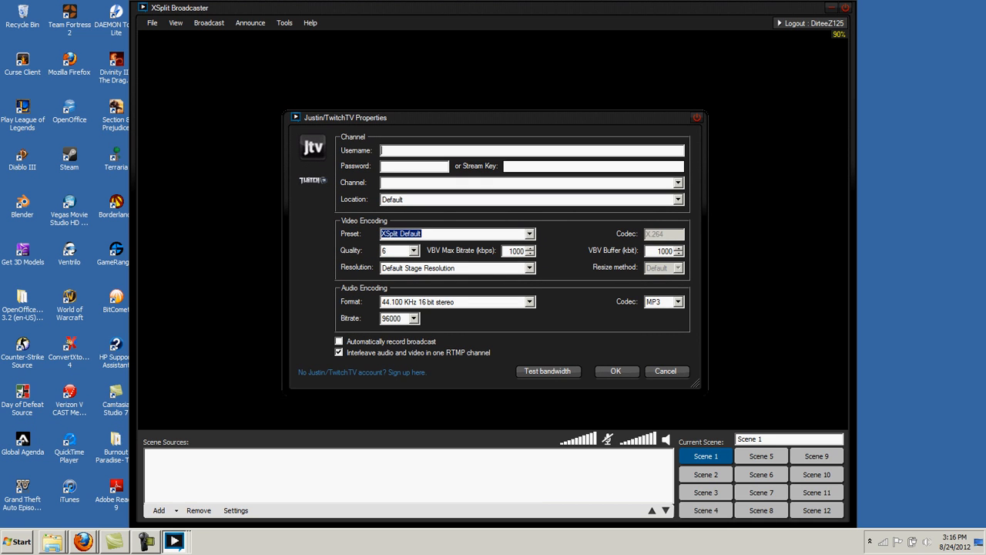
type("dirteez125")
key("Tab")
type("**")
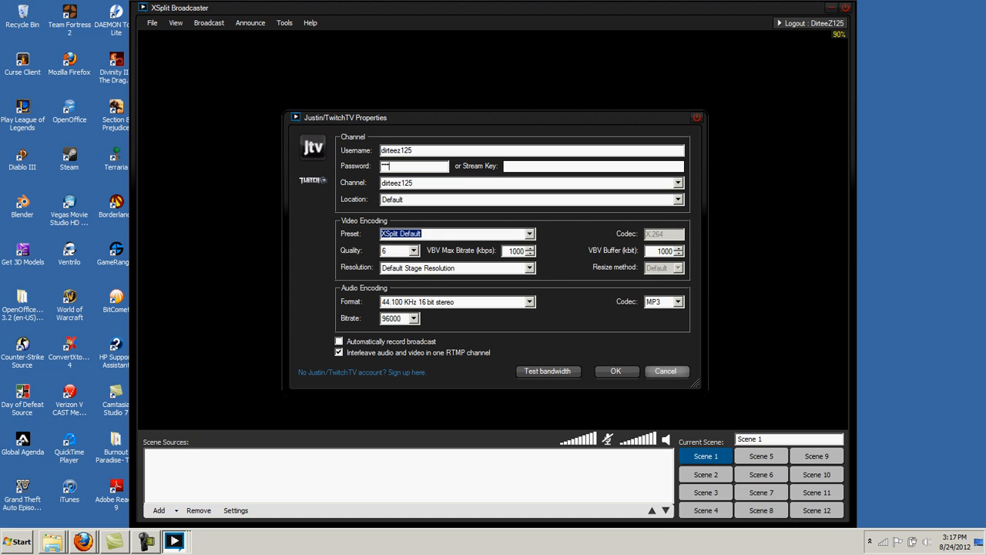
left_click(665, 371)
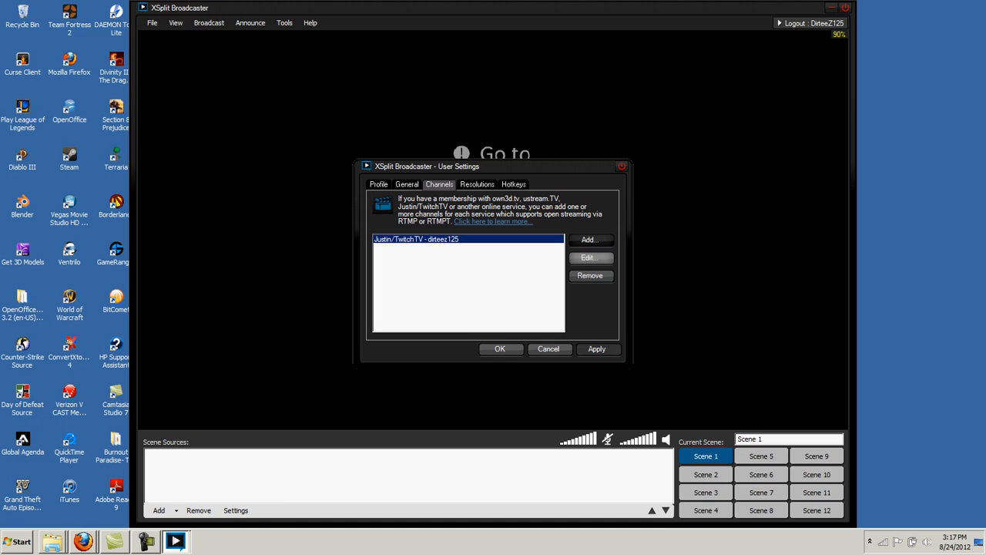
Edit the Twitch channel's properties, leaving its location at US Central: Dallas, TX
left_click(590, 257)
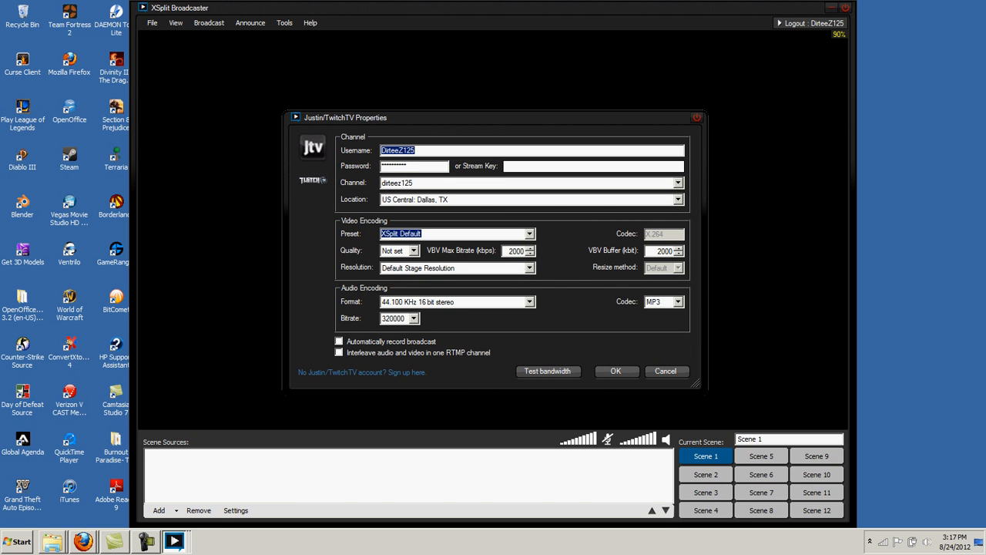
left_click(678, 200)
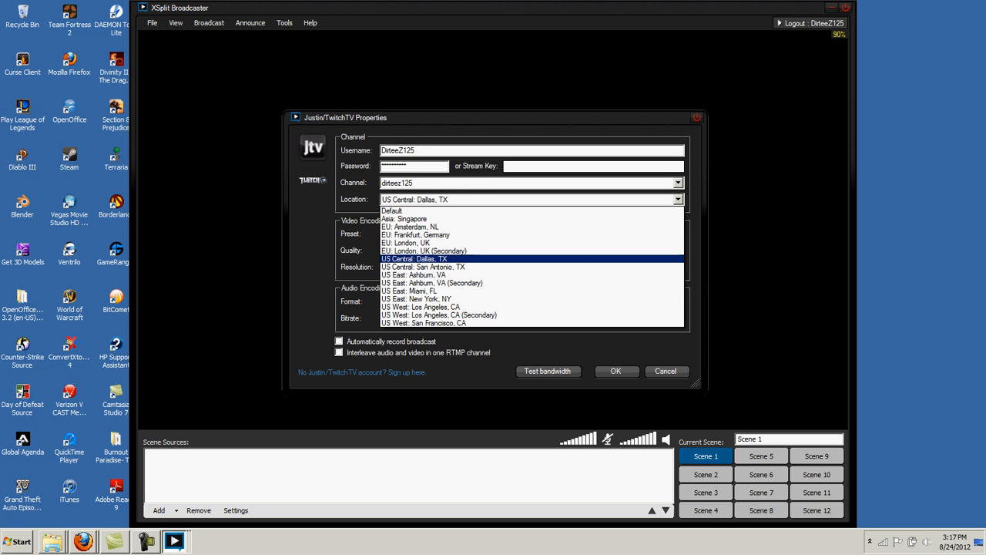
left_click(678, 200)
left_click(678, 199)
left_click(678, 199)
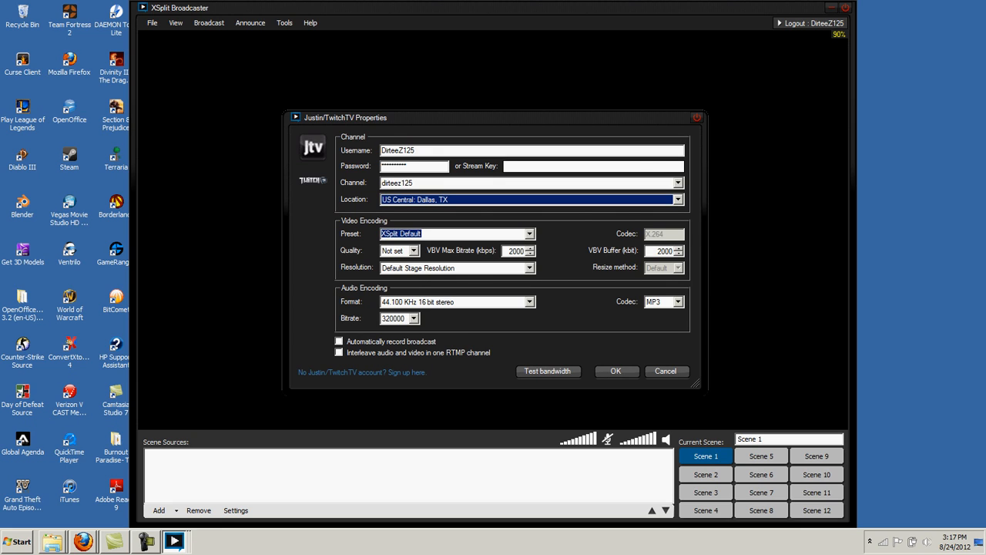
left_click(414, 251)
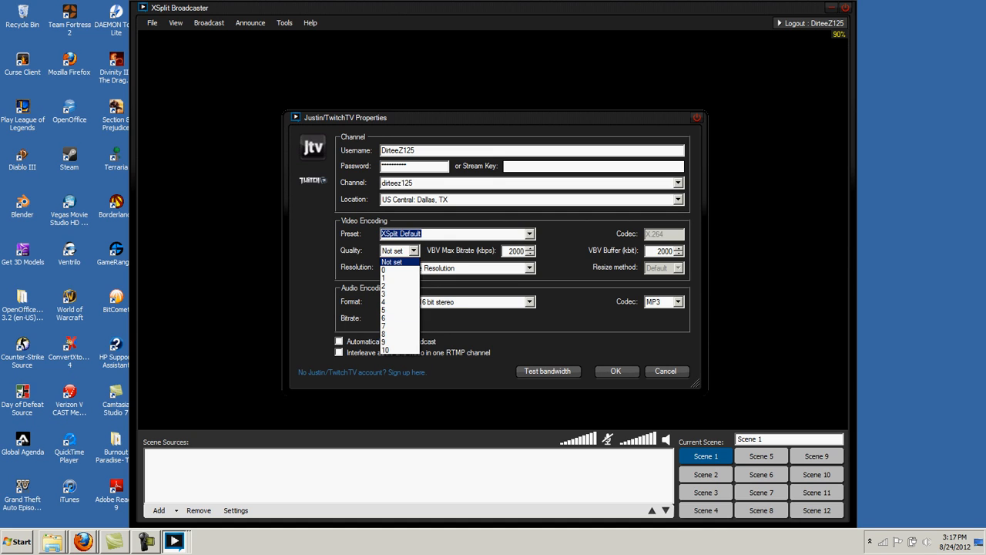
left_click(414, 251)
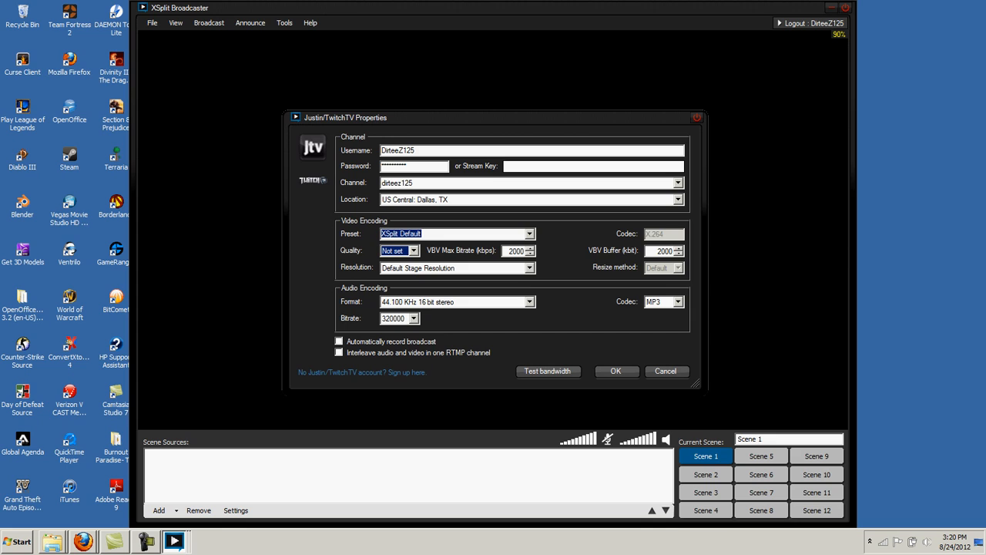
Keep the audio format at 44.100 KHz 16 bit stereo with the MP3 codec
left_click(529, 302)
left_click(529, 302)
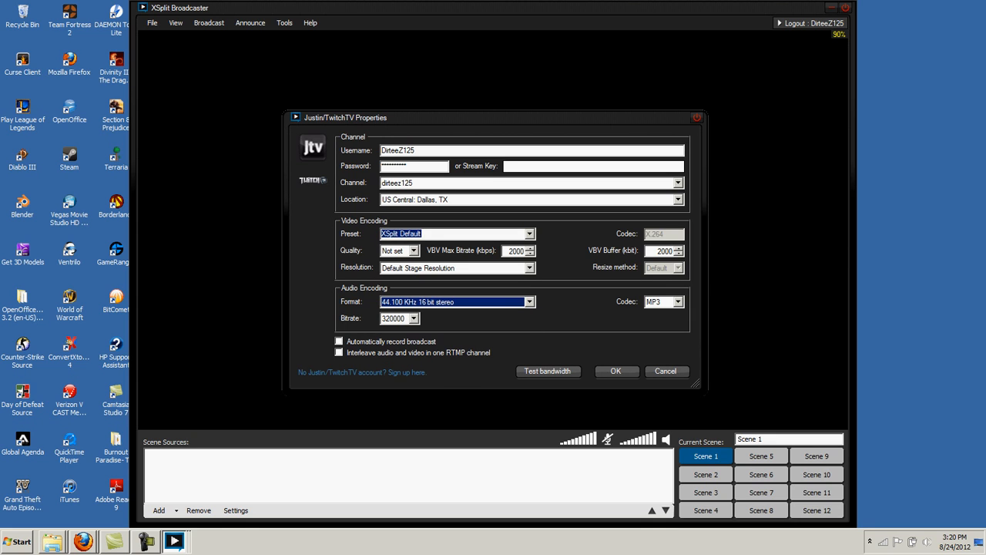
left_click(678, 302)
left_click(678, 302)
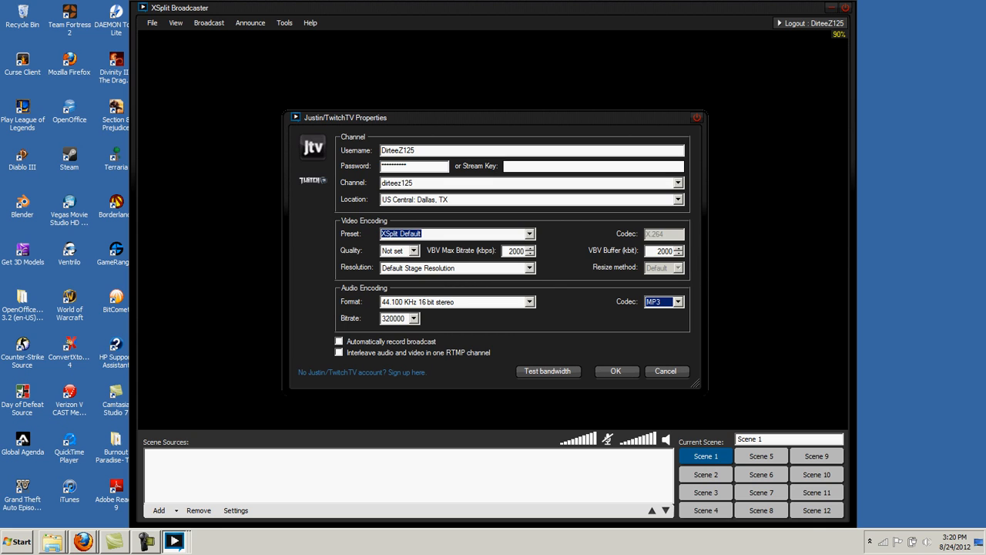
left_click(529, 302)
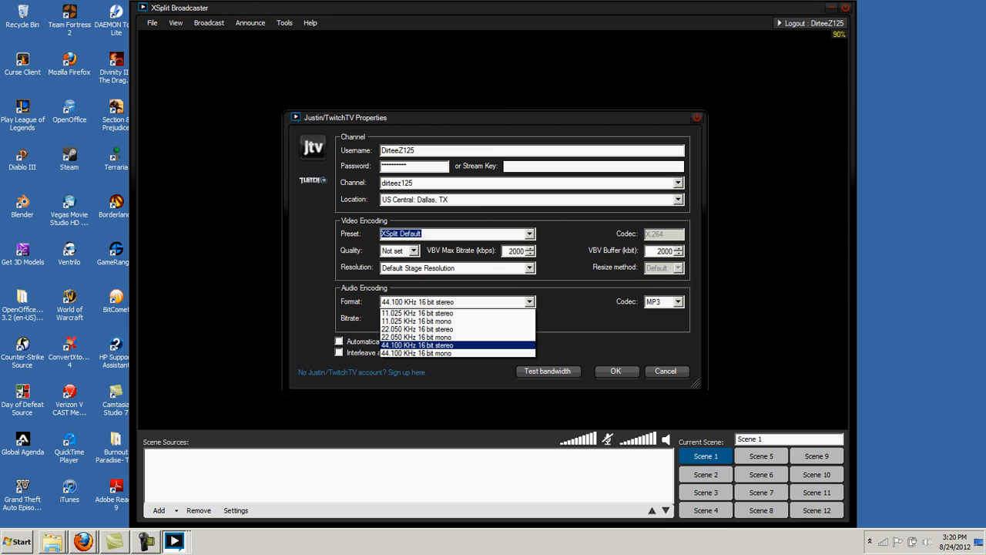
left_click(418, 345)
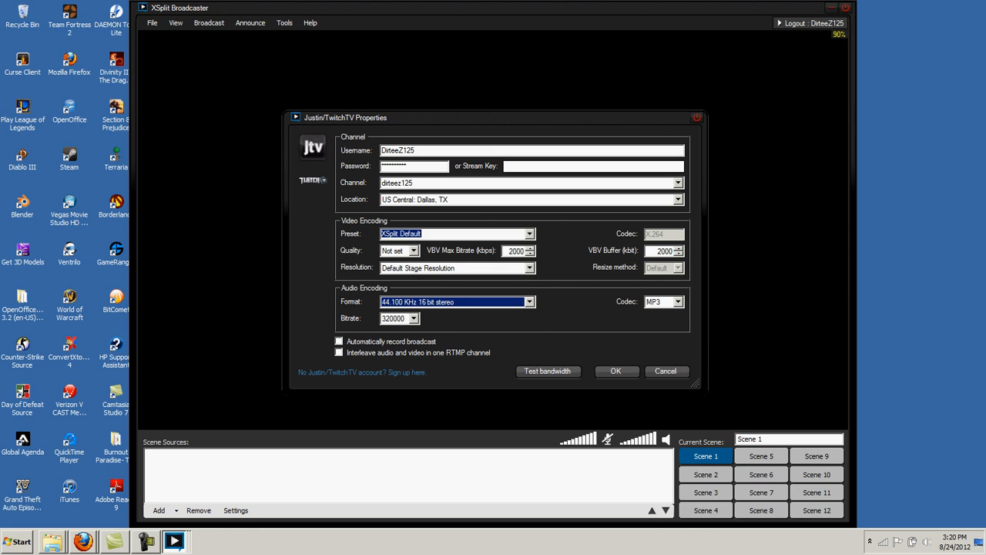
Keep the 320000 audio bitrate and start a bandwidth test
left_click(413, 318)
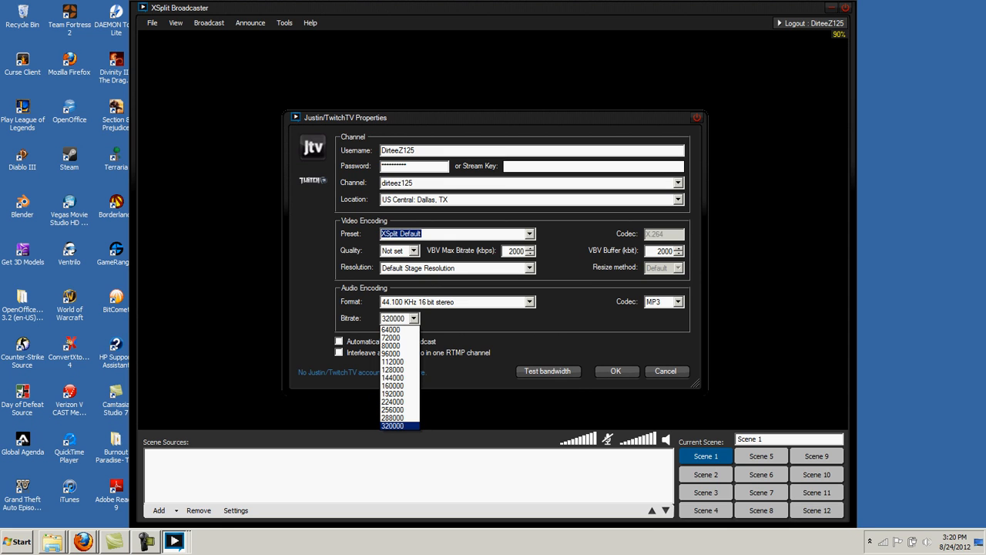
left_click(393, 425)
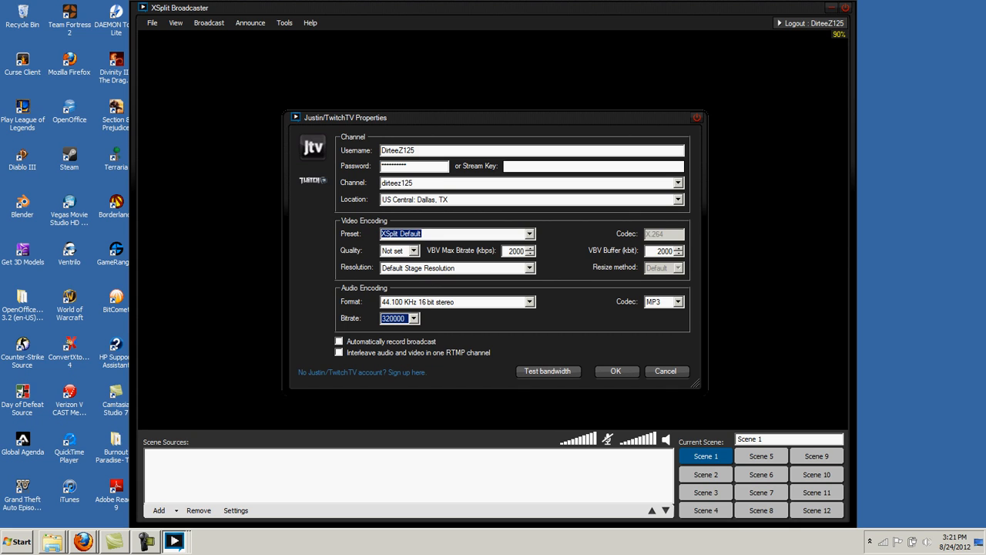
left_click(548, 372)
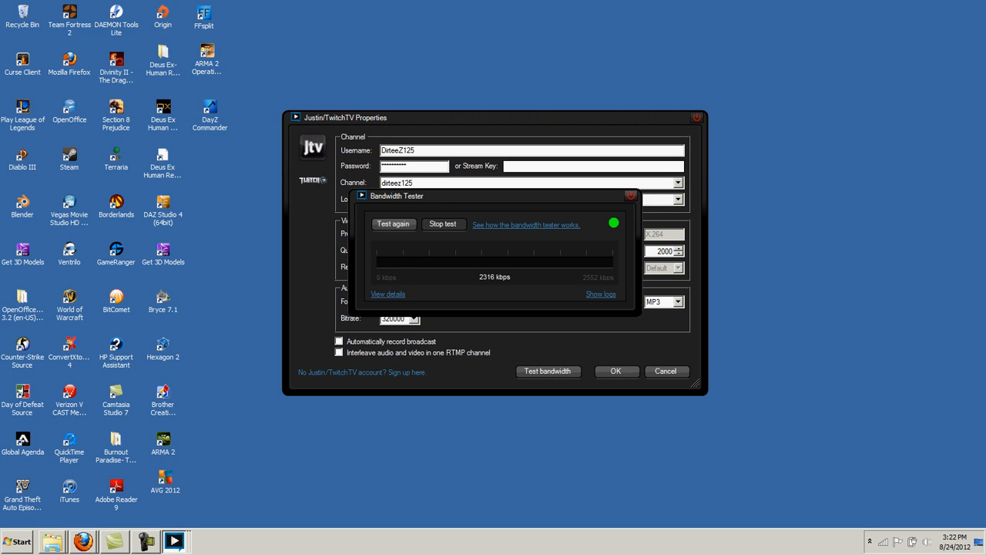
Close the 2316 kbps bandwidth test result and save the Twitch channel properties
left_click(631, 196)
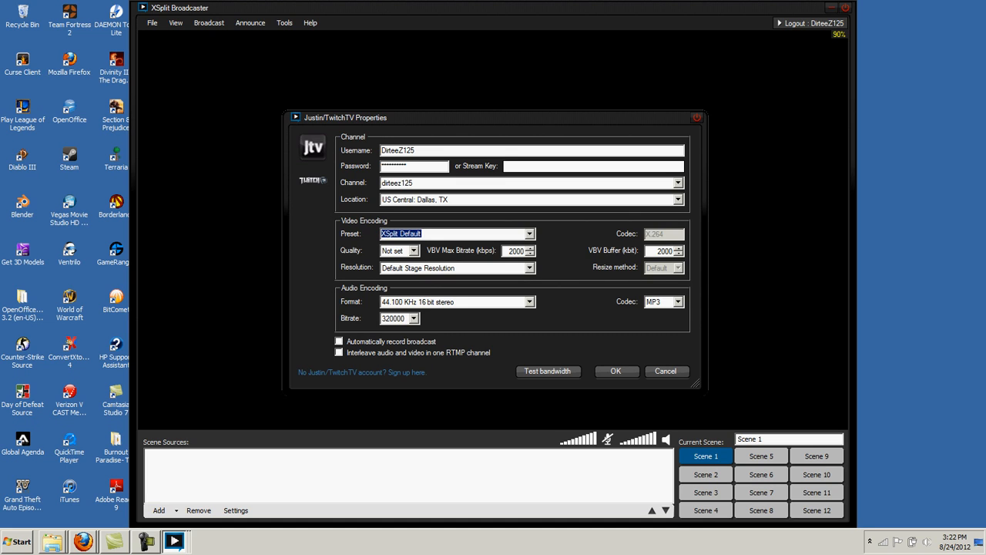
left_click(616, 371)
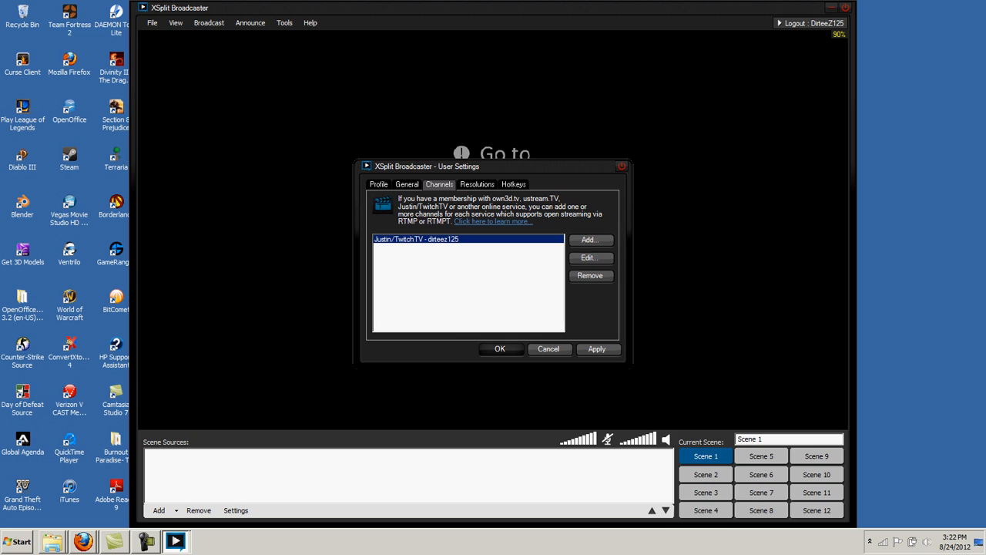
Save the user settings, then bring up View > Resolution > Edit resolutions
left_click(501, 349)
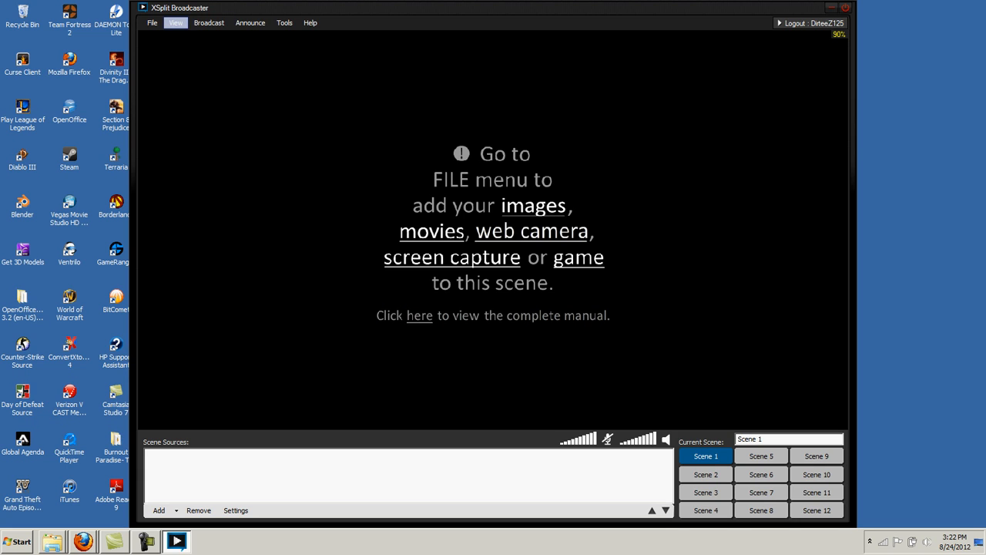
left_click(176, 22)
mouse_move(200, 37)
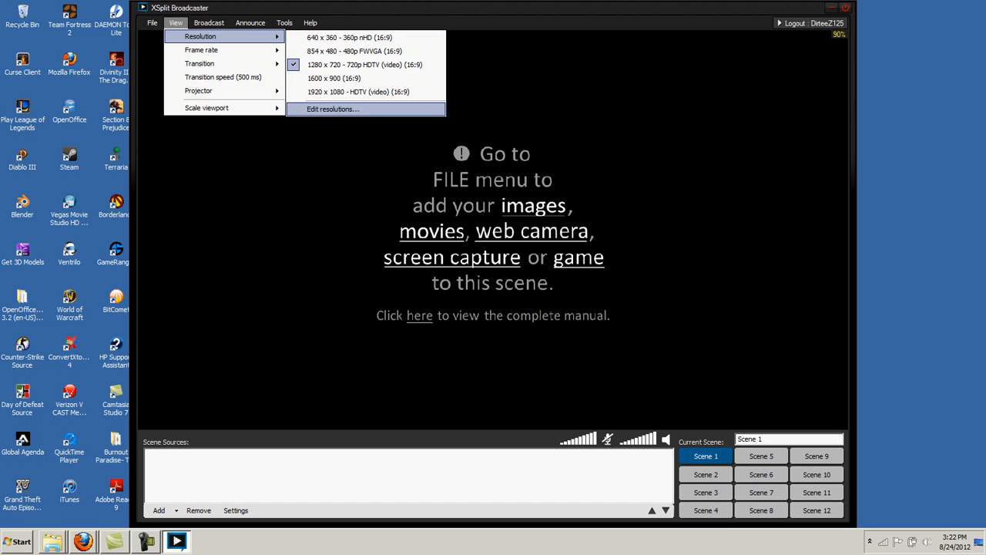
left_click(333, 109)
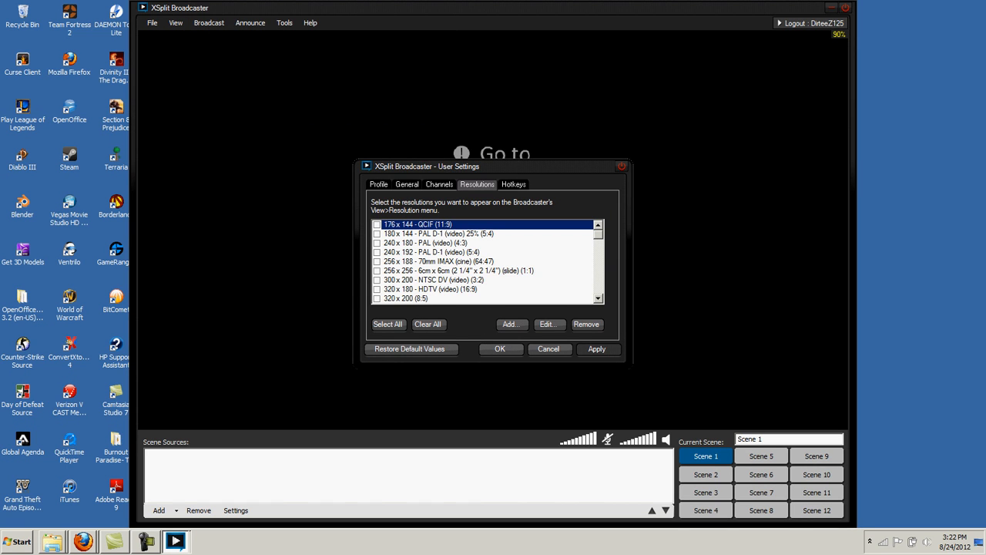
Scroll down to enable the 1600 x 900 (16:9) resolution and confirm with OK
scroll(484, 262, "down", 4)
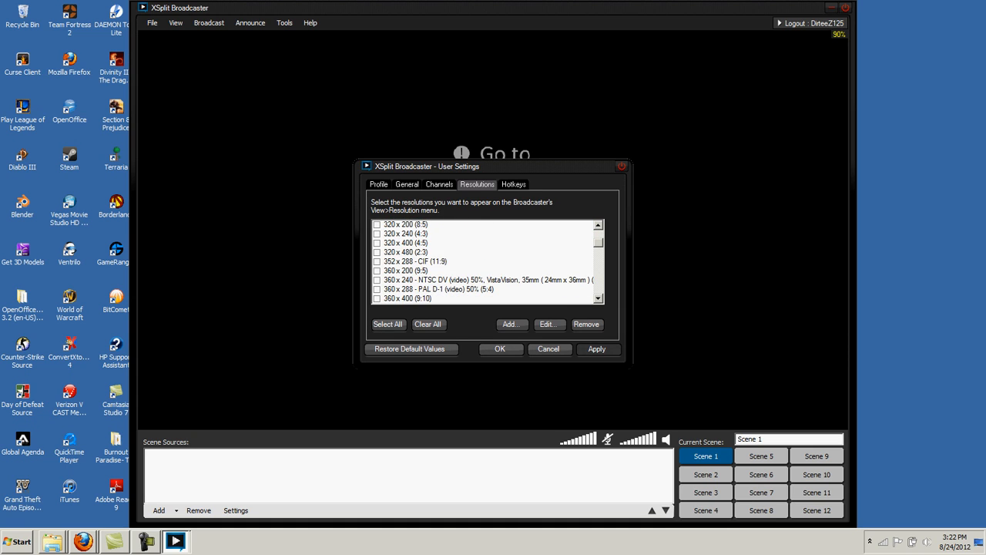
scroll(484, 262, "down", 1)
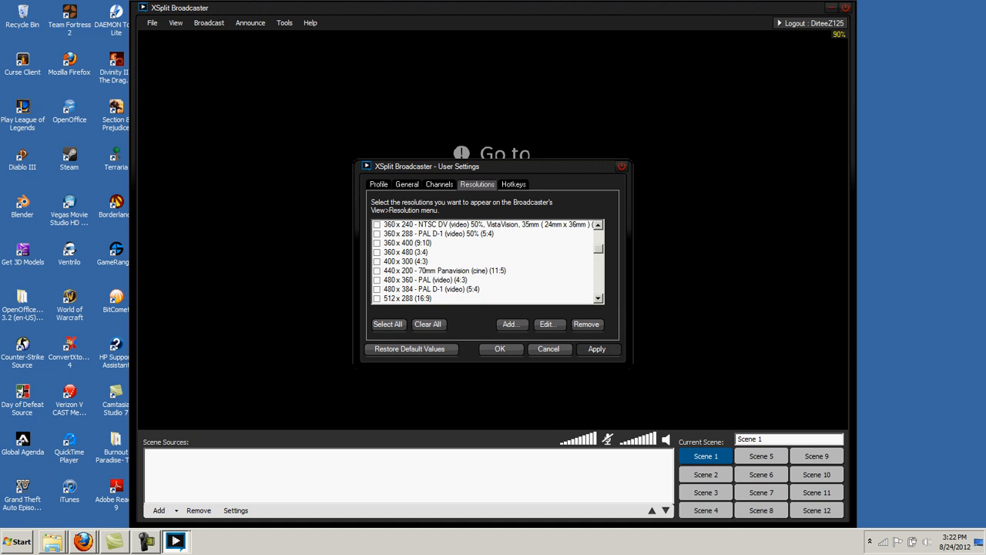
scroll(483, 261, "down", 1)
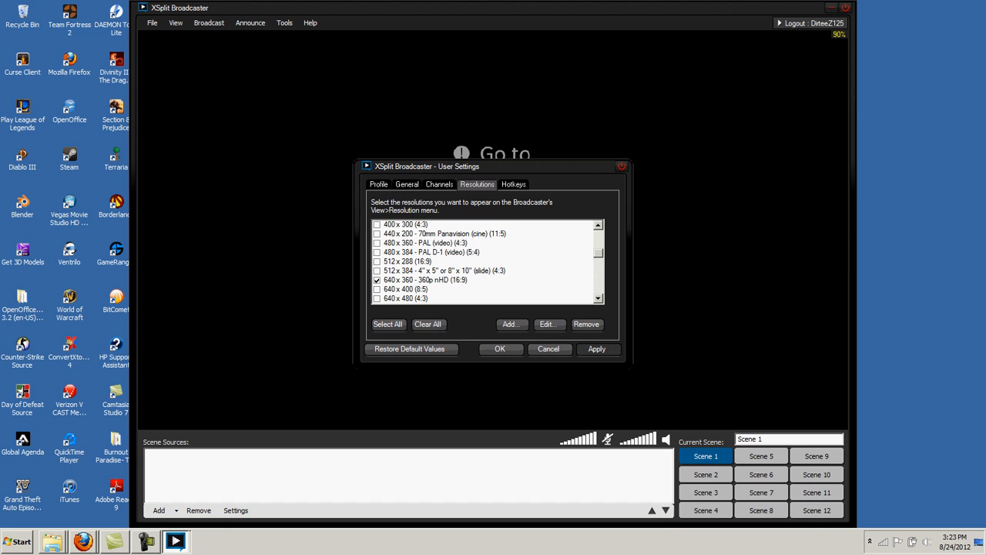
scroll(485, 262, "down", 3)
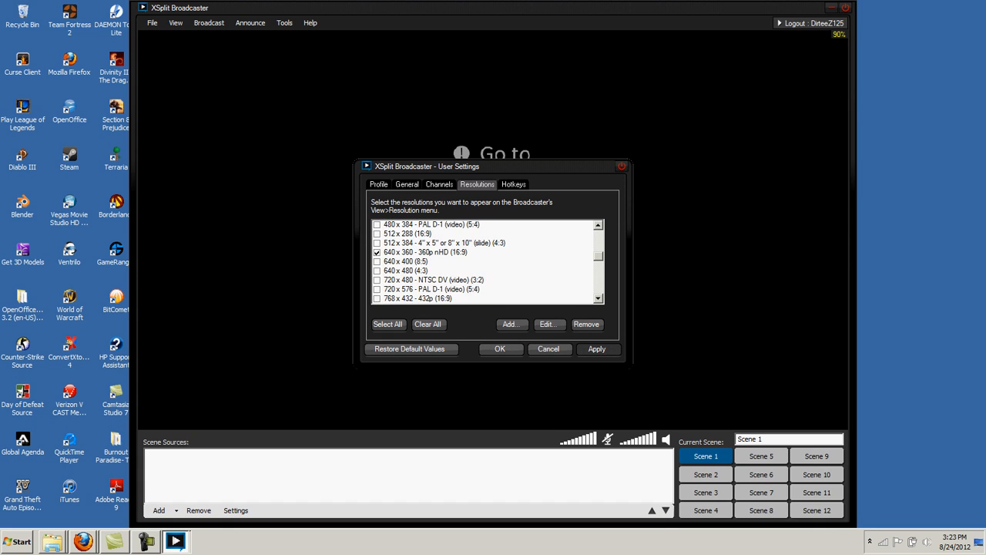
scroll(485, 262, "down", 1)
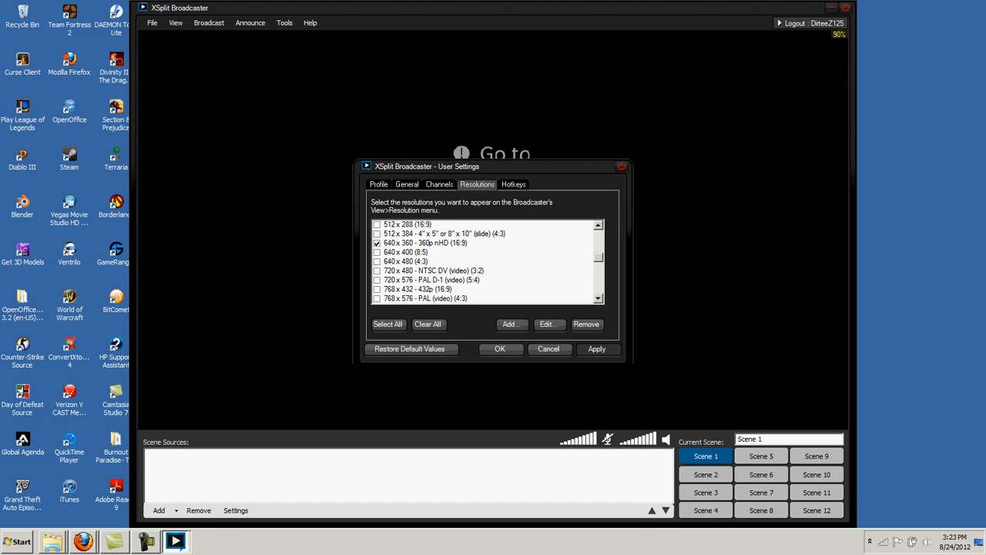
scroll(486, 262, "down", 5)
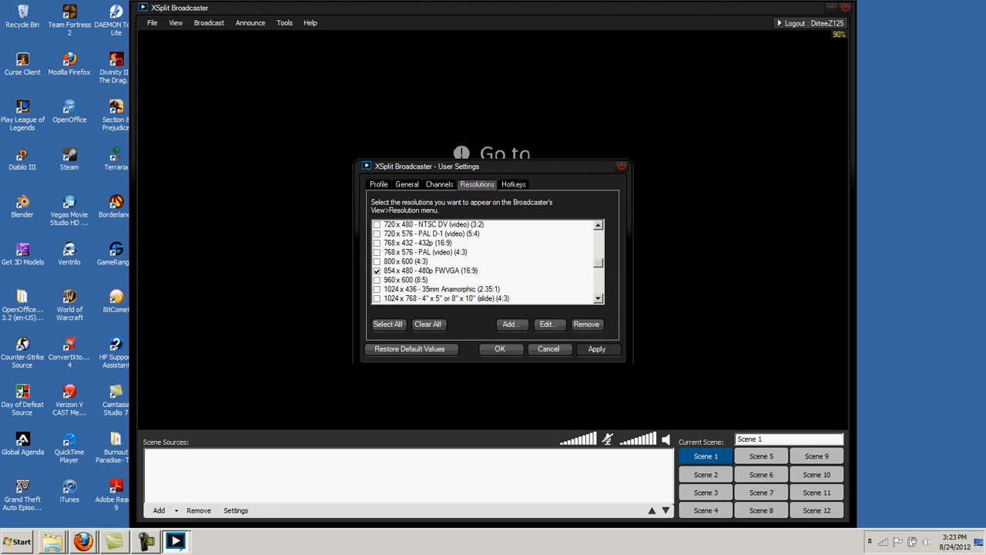
scroll(485, 262, "down", 5)
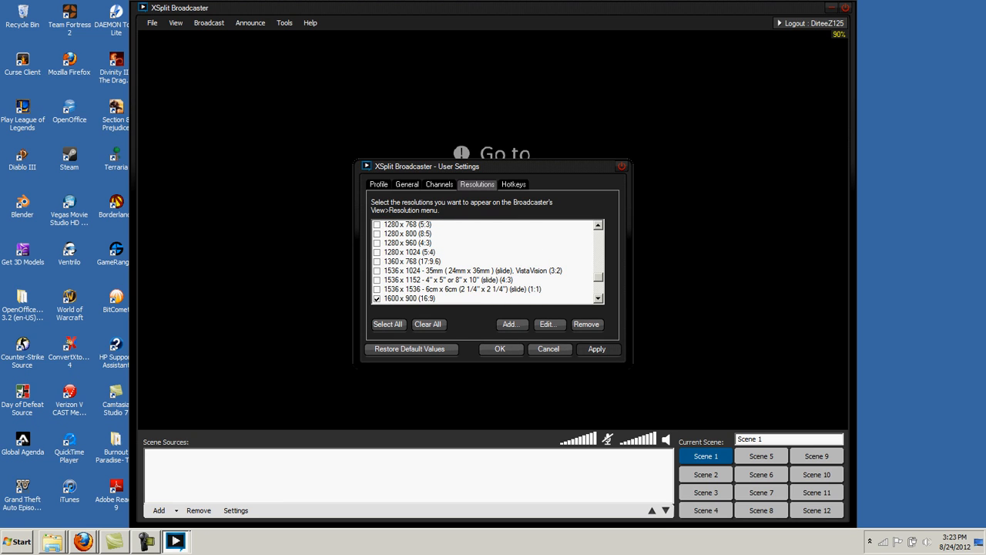
scroll(486, 262, "down", 1)
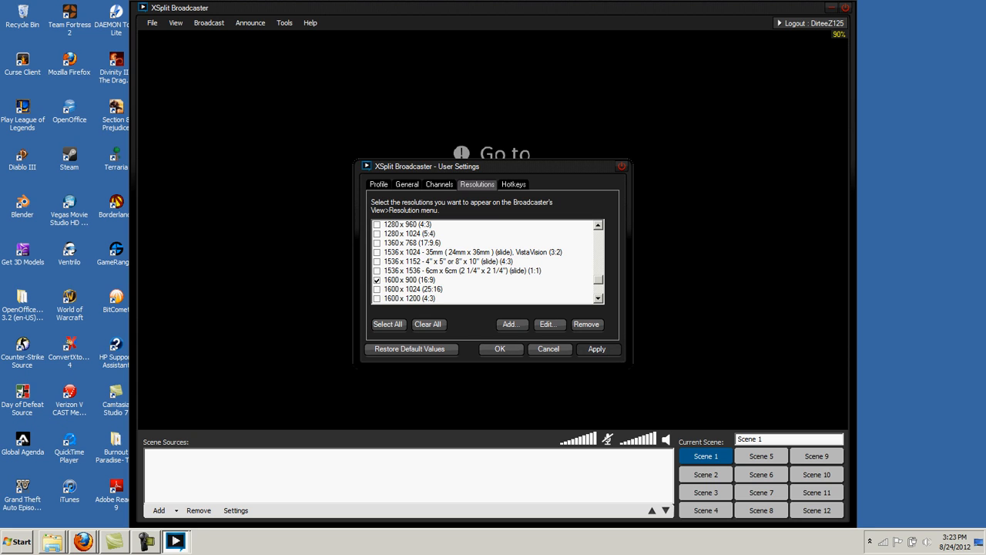
scroll(486, 262, "down", 1)
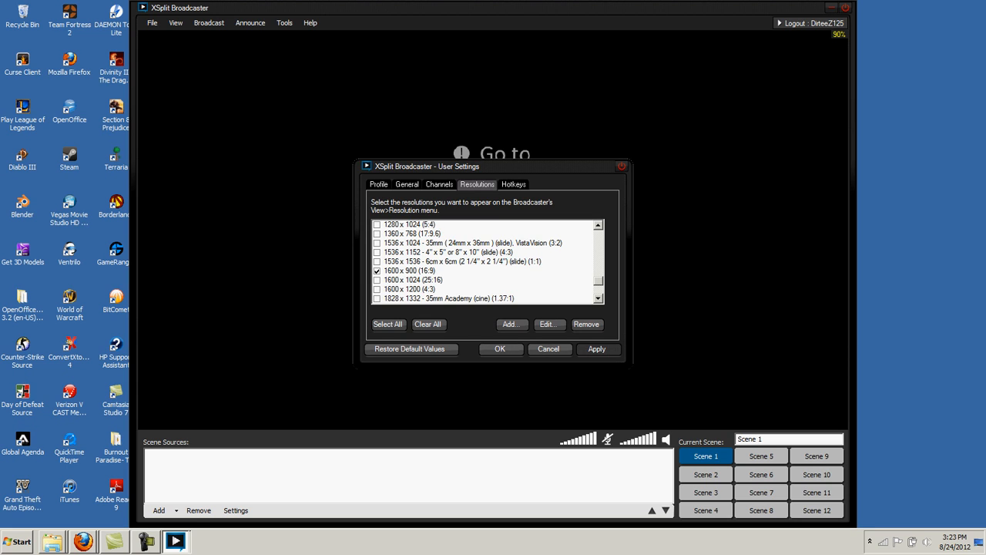
scroll(485, 262, "down", 2)
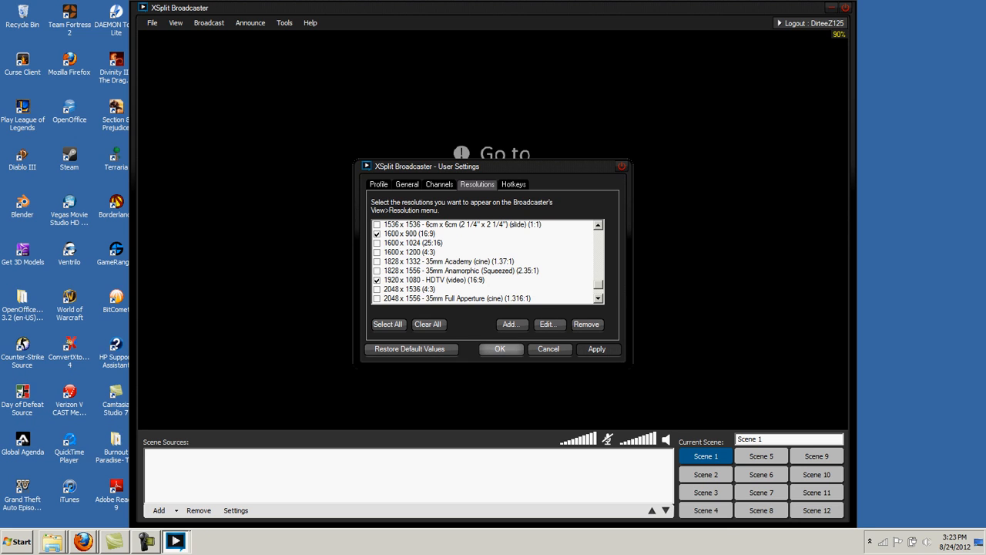
left_click(499, 348)
Switch the broadcast resolution to 854 x 480 - 480p FWVGA (16:9) from View > Resolution
left_click(175, 22)
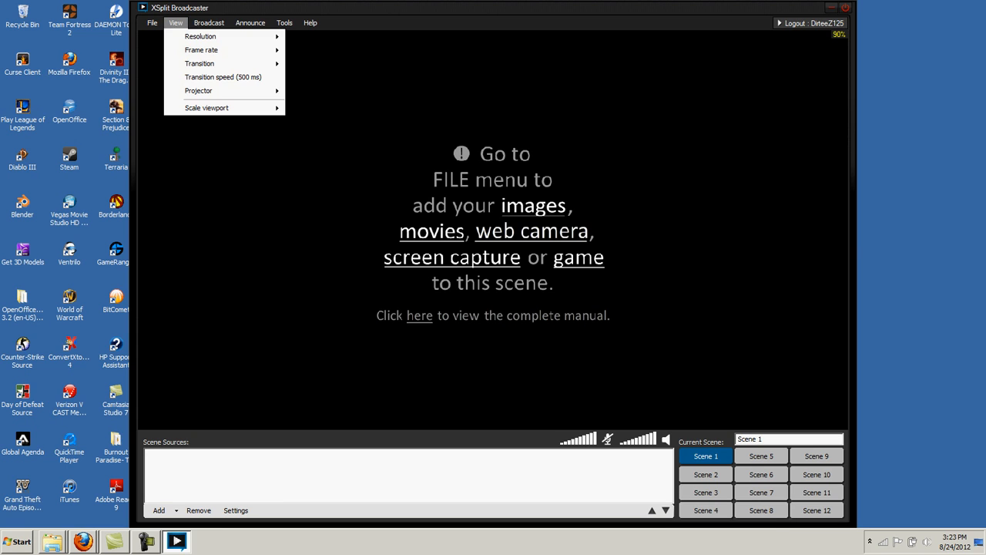
mouse_move(202, 37)
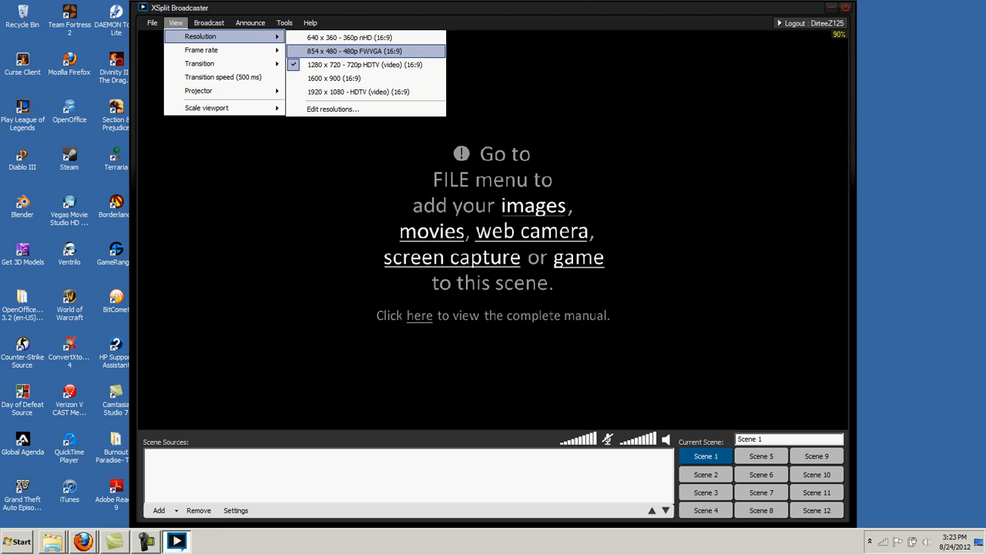
left_click(354, 51)
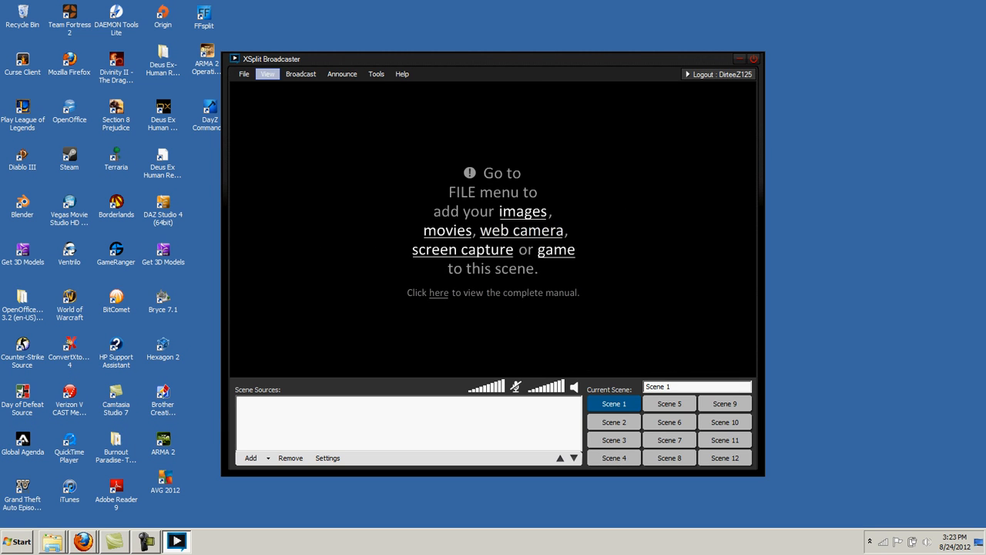
Look over the View > Transition effects list, then dismiss it
left_click(267, 74)
mouse_move(300, 101)
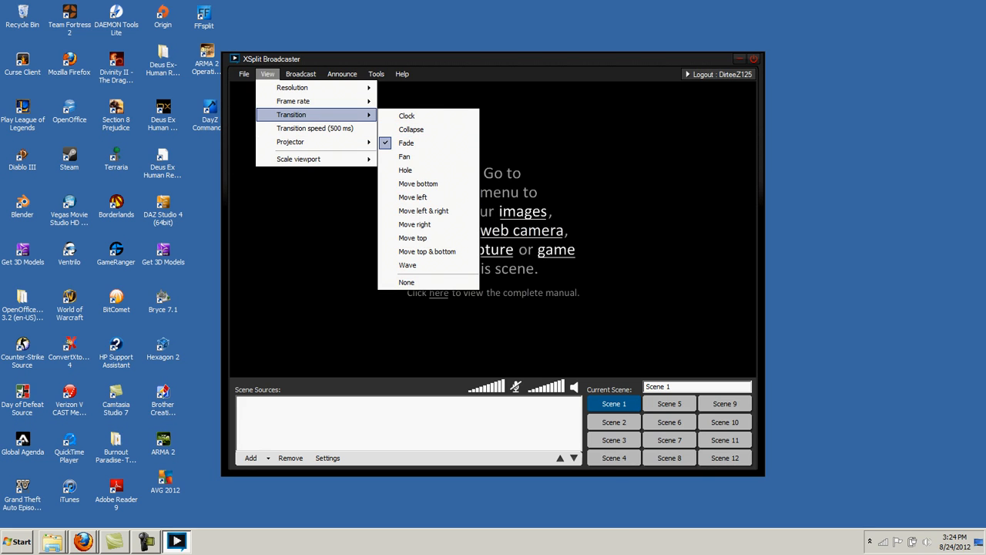
left_click(614, 423)
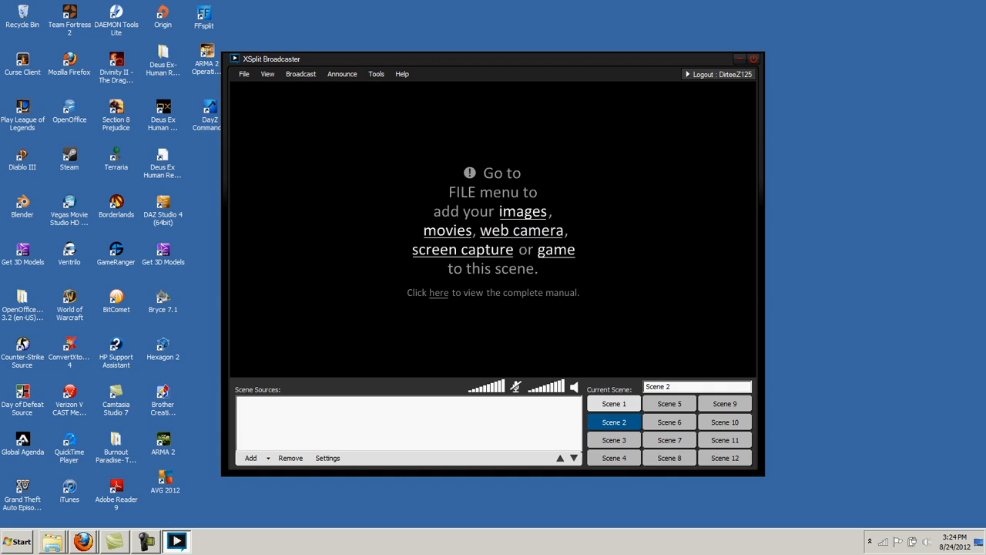
Switch to Scene 2 and back to Scene 1, then reopen the Transition list showing Fade
left_click(614, 403)
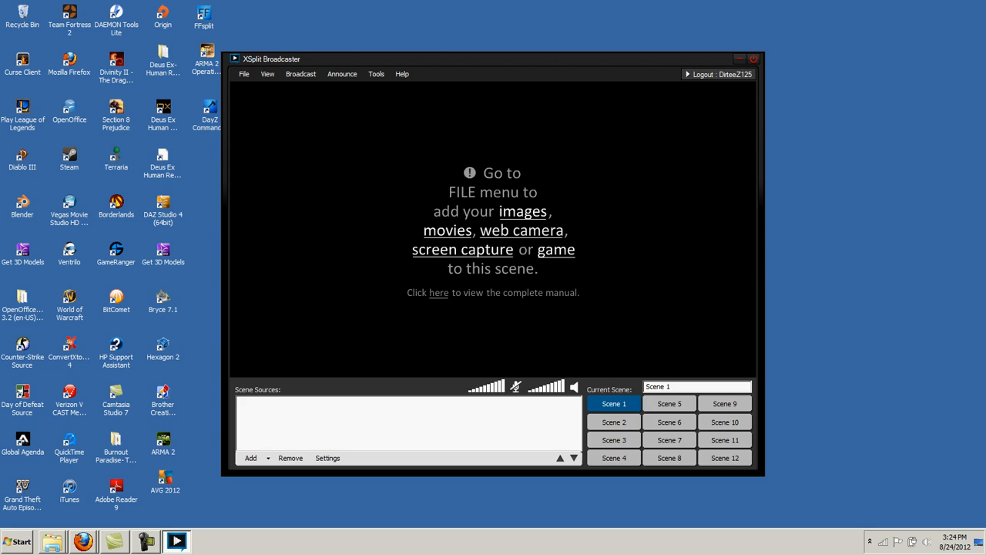
left_click(614, 421)
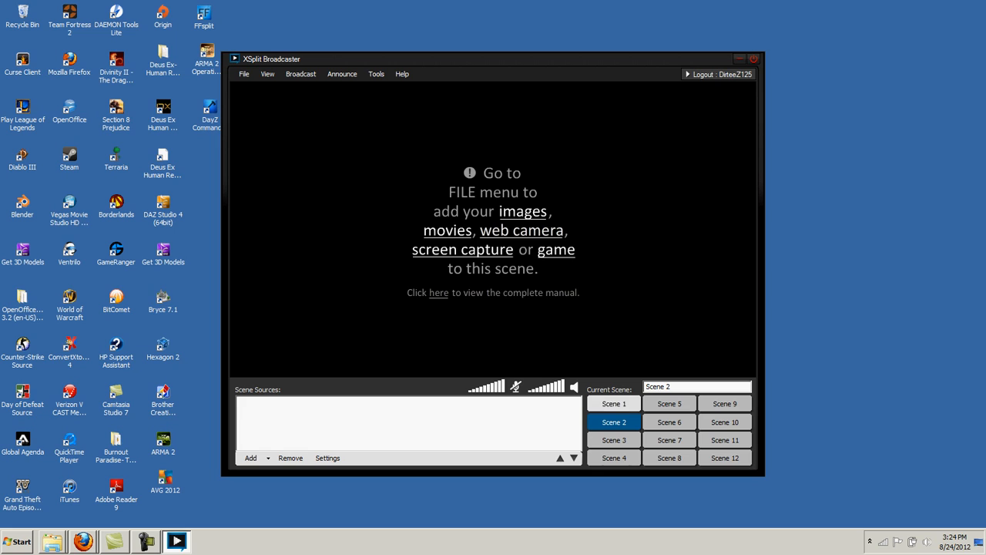
left_click(614, 403)
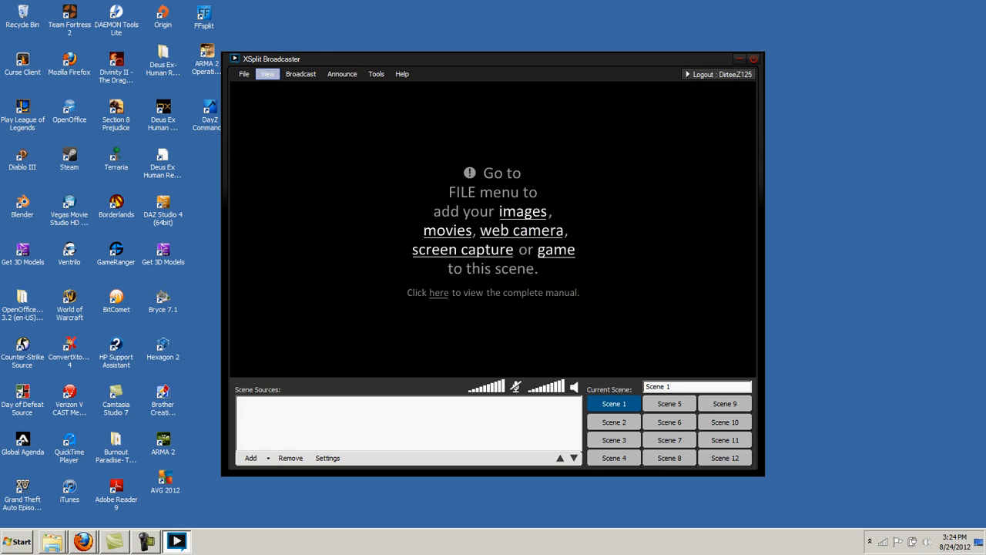
left_click(268, 74)
mouse_move(291, 114)
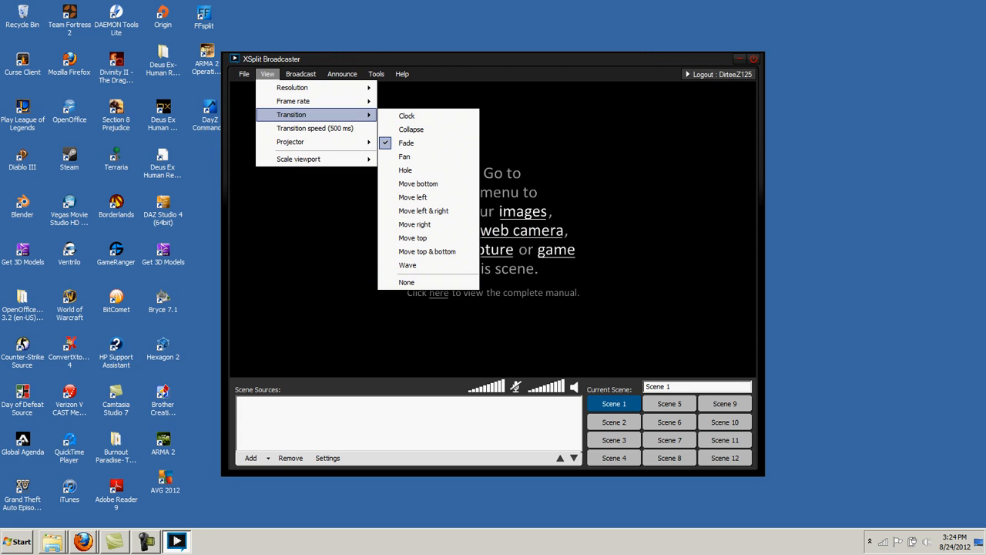
key("Escape")
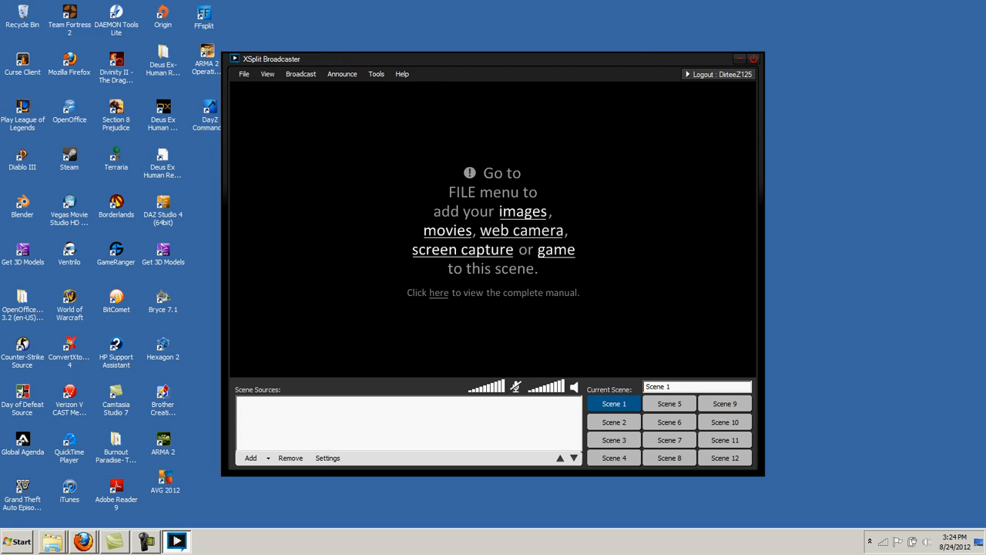
left_click(267, 74)
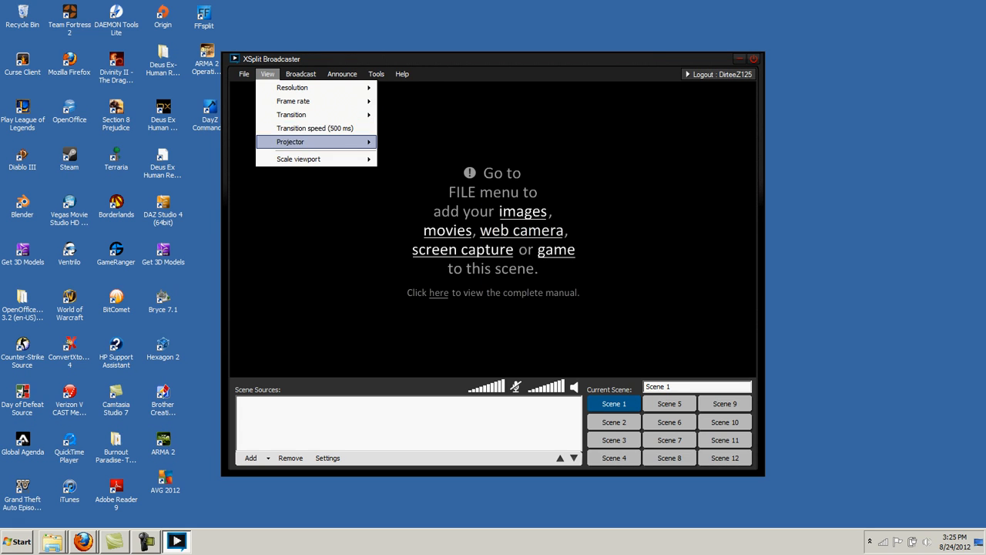
mouse_move(290, 142)
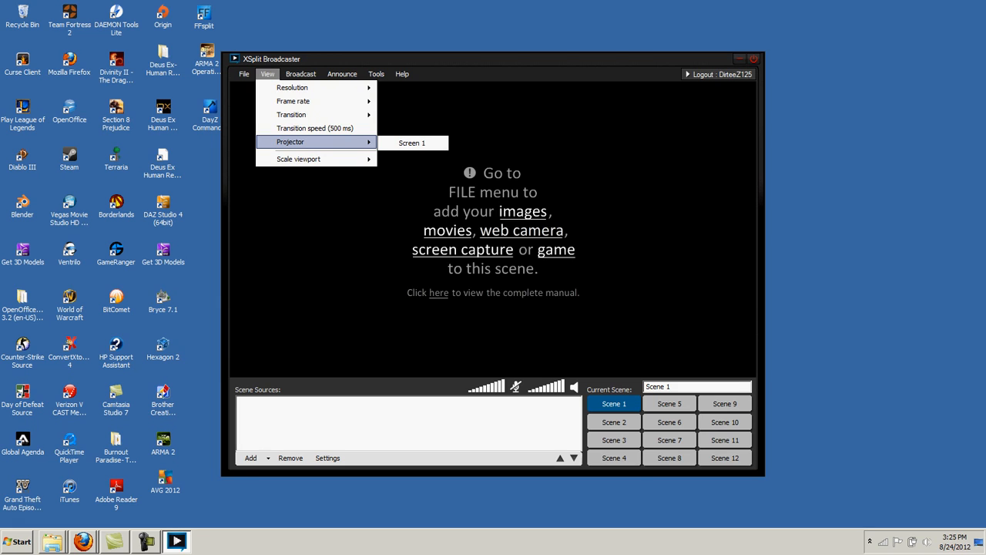
mouse_move(308, 159)
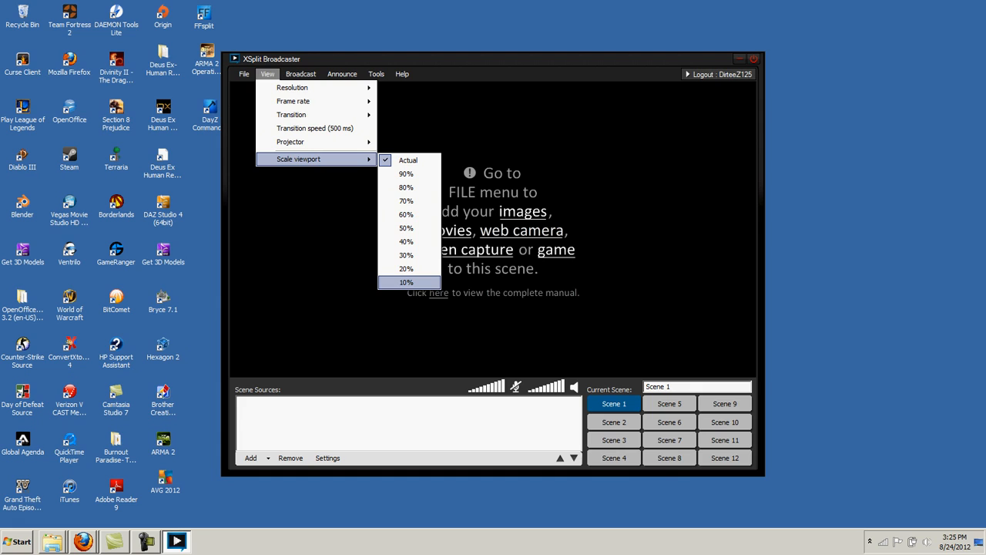
key("Return")
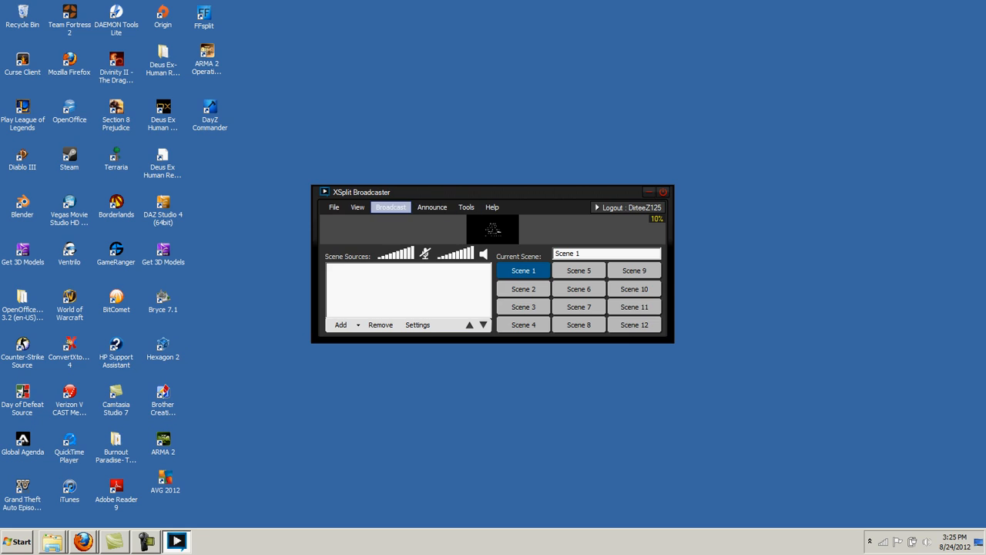
left_click(358, 207)
mouse_move(388, 292)
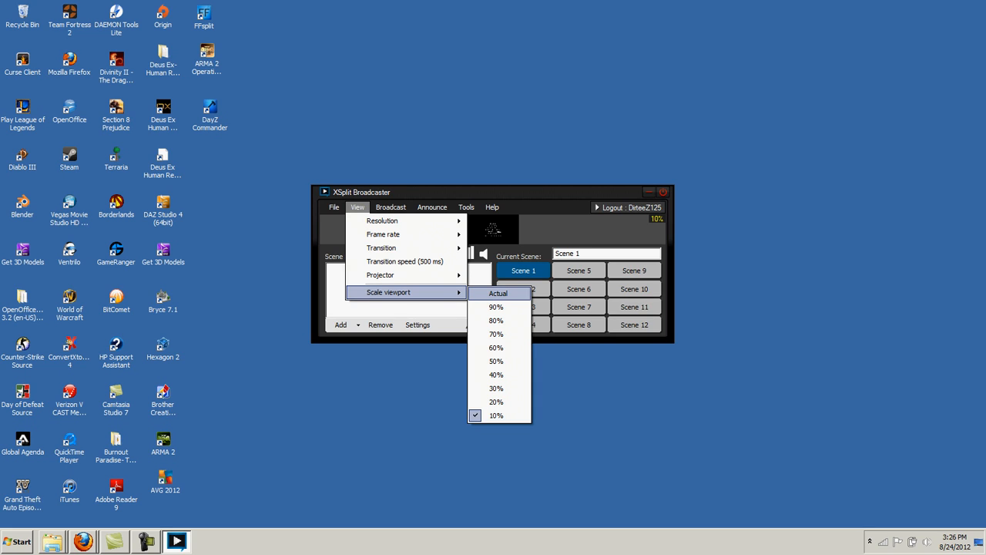
left_click(498, 293)
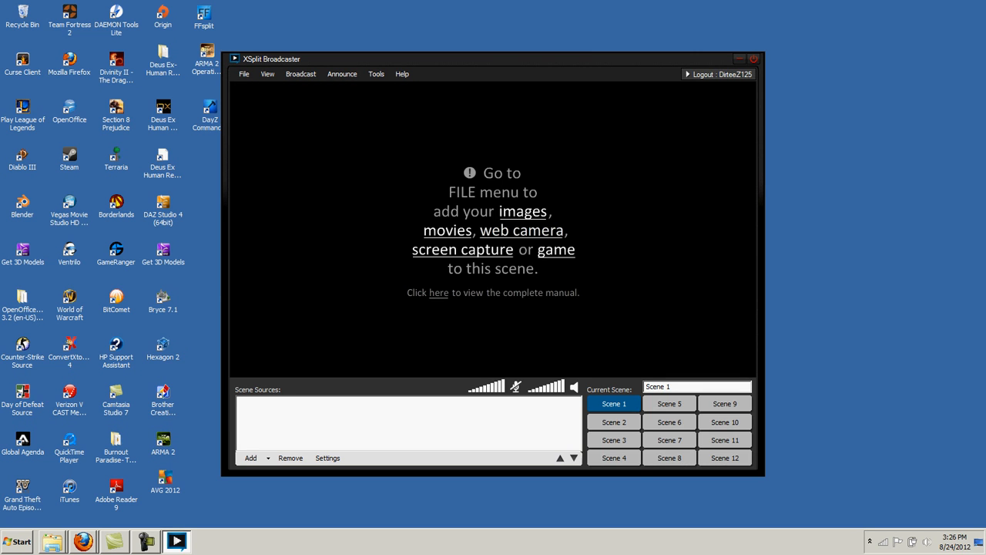
left_click(268, 73)
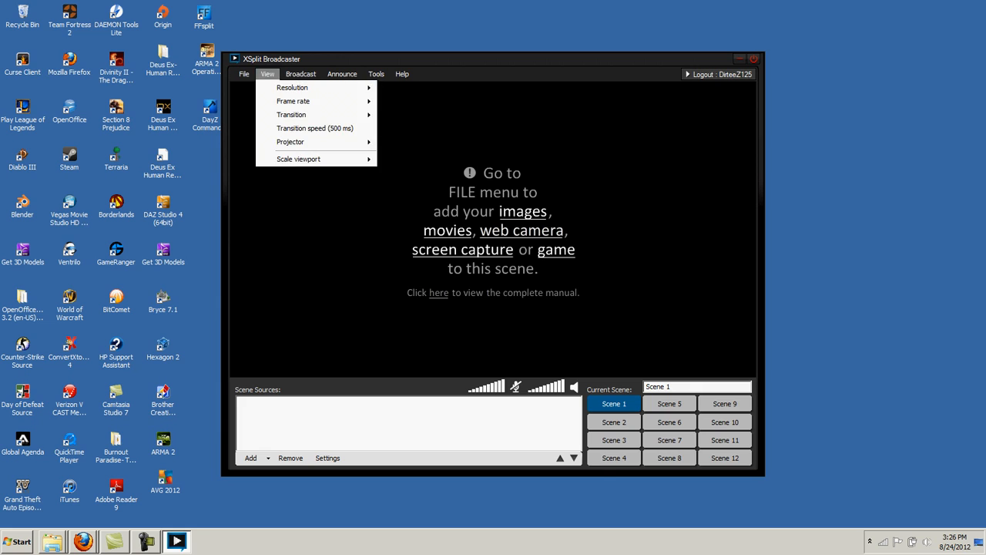
mouse_move(301, 73)
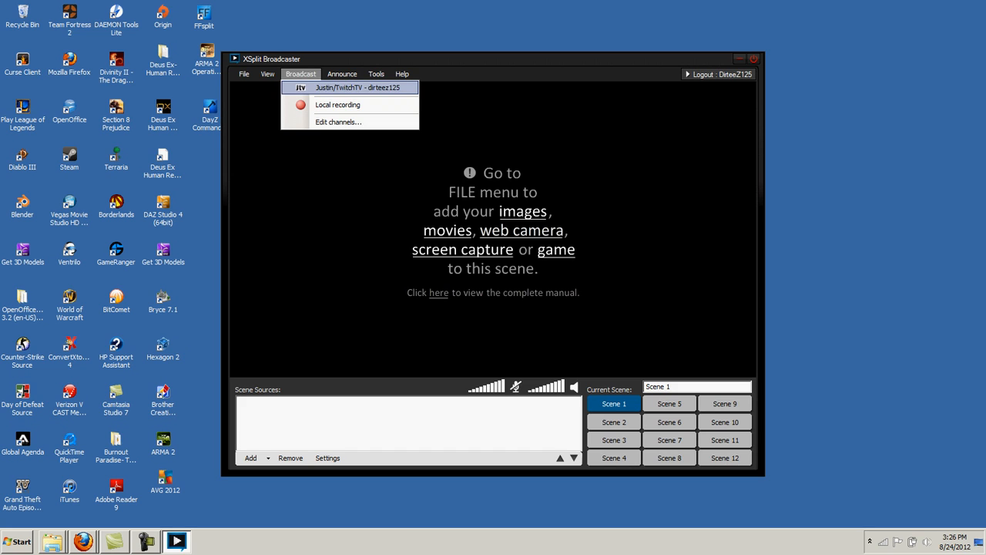
mouse_move(342, 73)
mouse_move(267, 73)
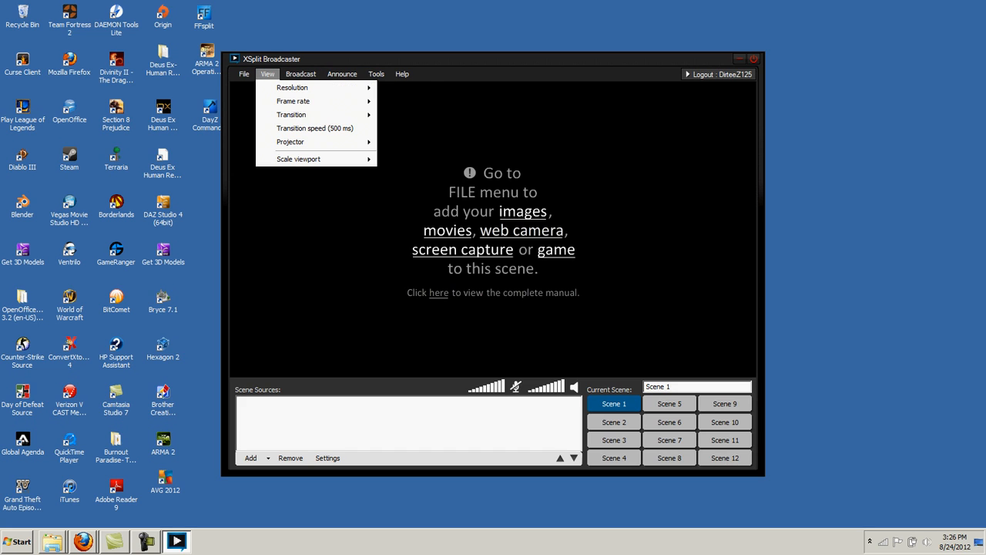
mouse_move(292, 87)
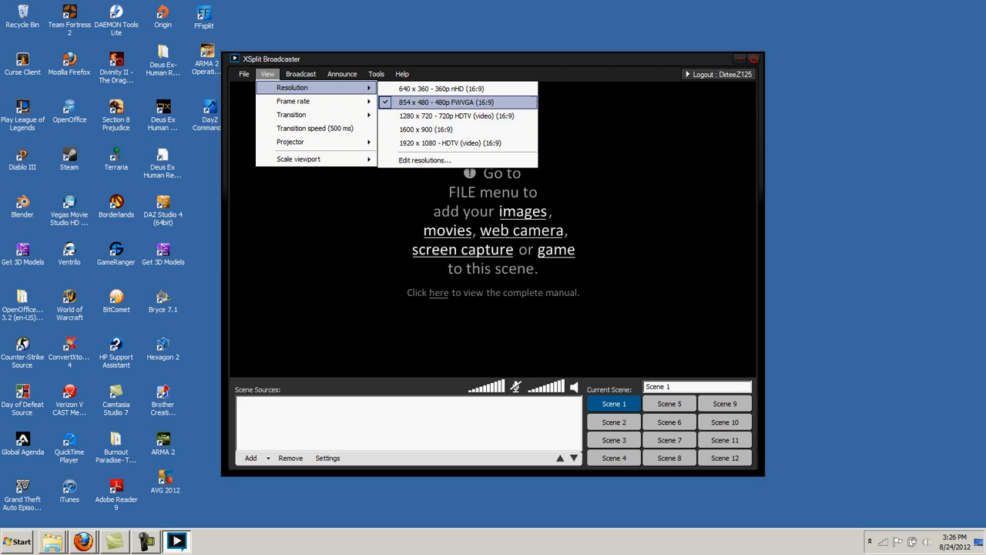
mouse_move(324, 101)
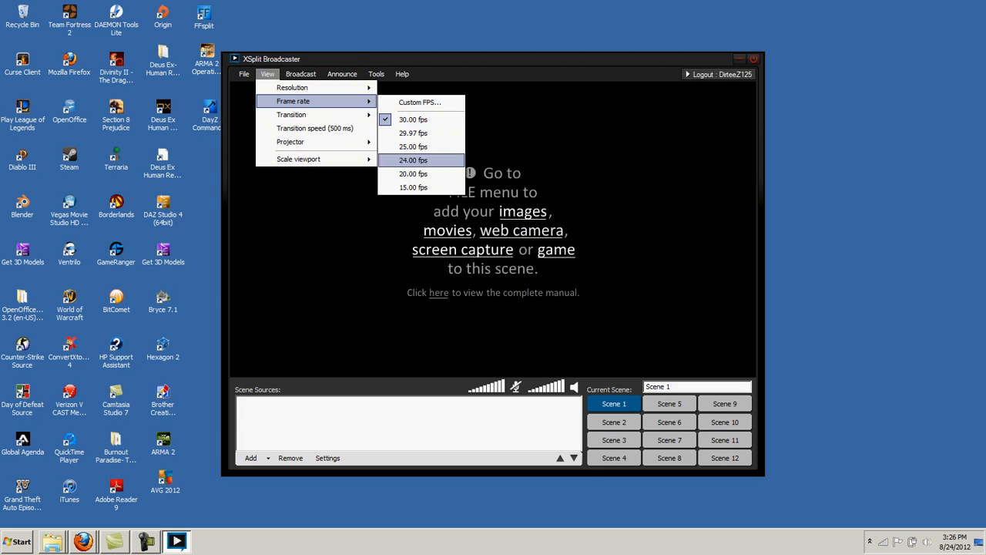
left_click(268, 74)
left_click(342, 73)
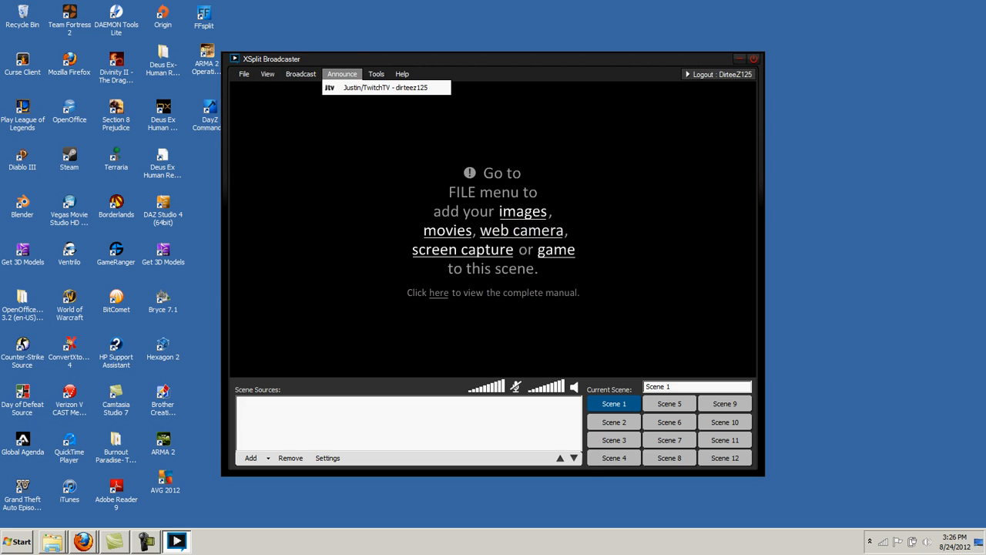
left_click(342, 74)
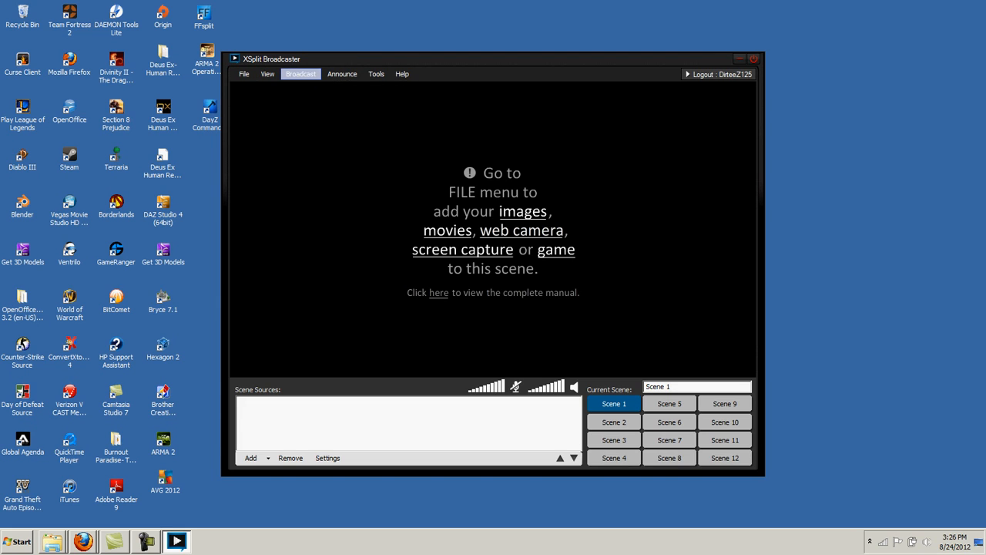
left_click(301, 74)
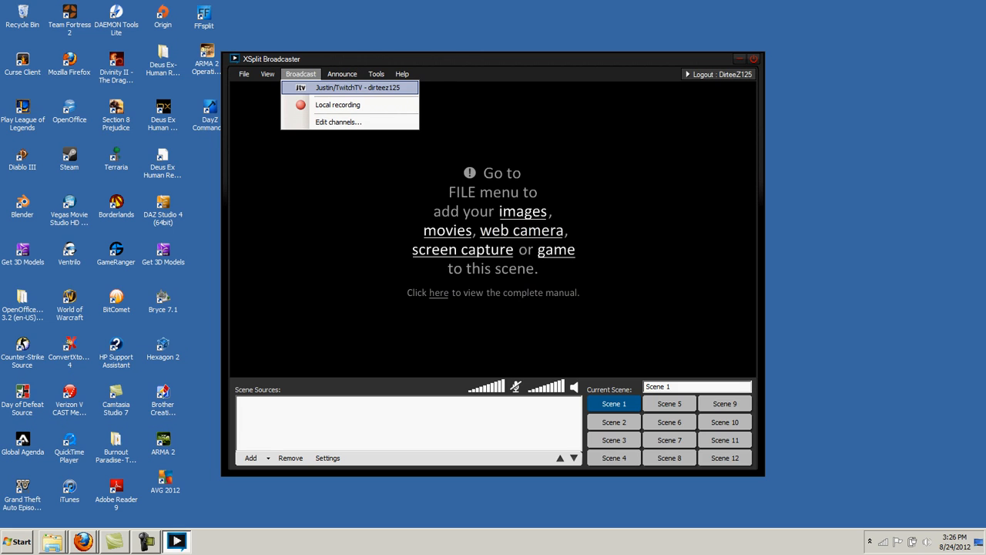
left_click(342, 74)
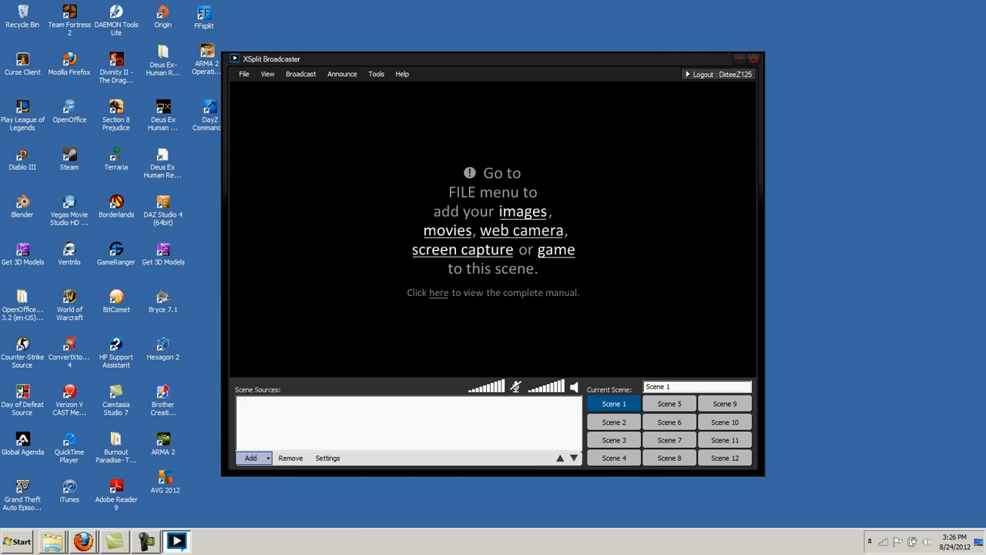
Add a 1600 x 900 screen region source and stretch it to fill the preview
left_click(250, 457)
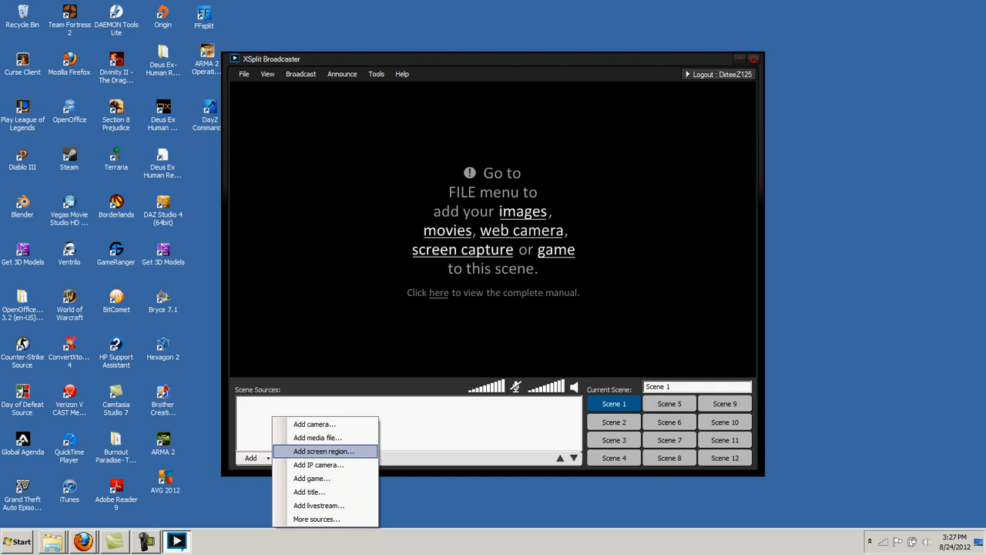
left_click(323, 451)
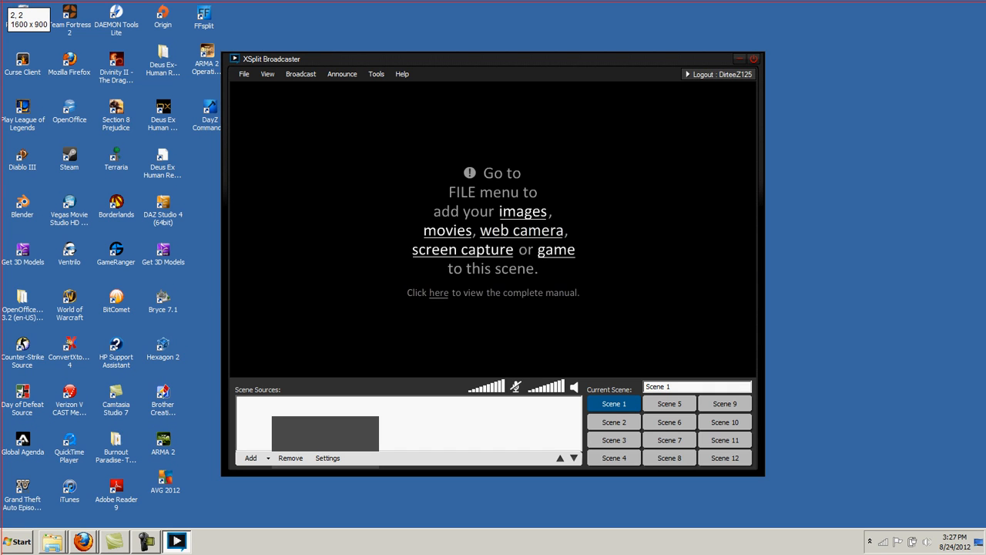
left_click_drag(1, 2, 985, 554)
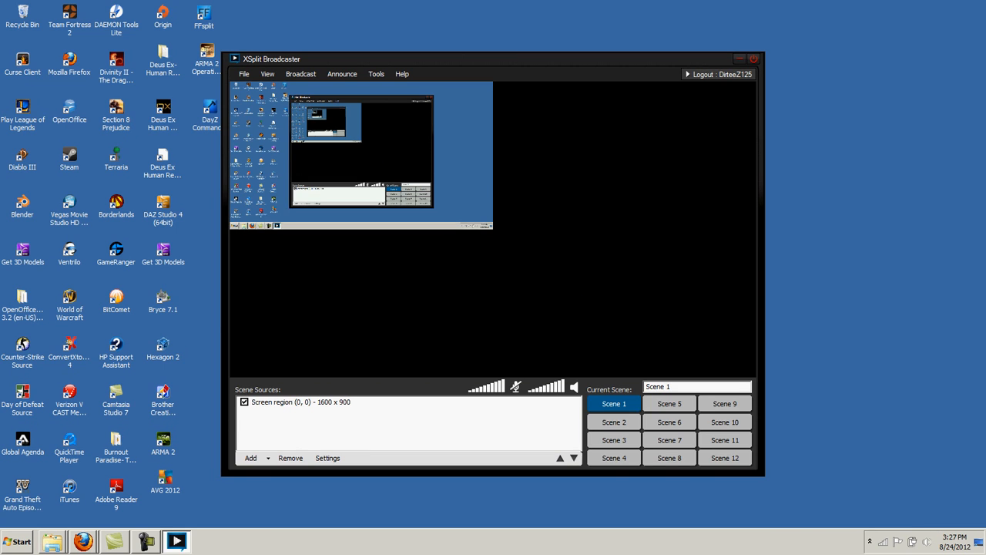
left_click(318, 162)
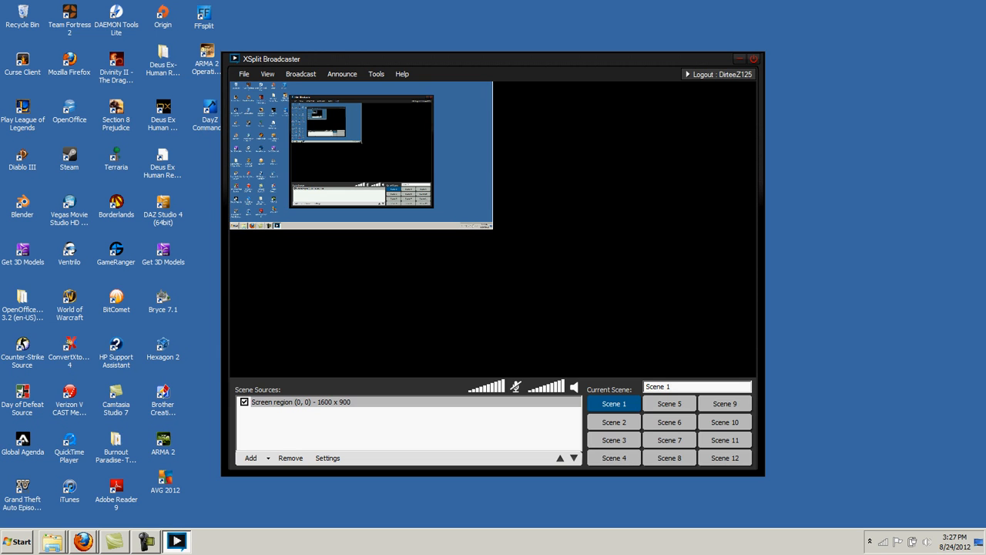
left_click_drag(493, 229, 755, 376)
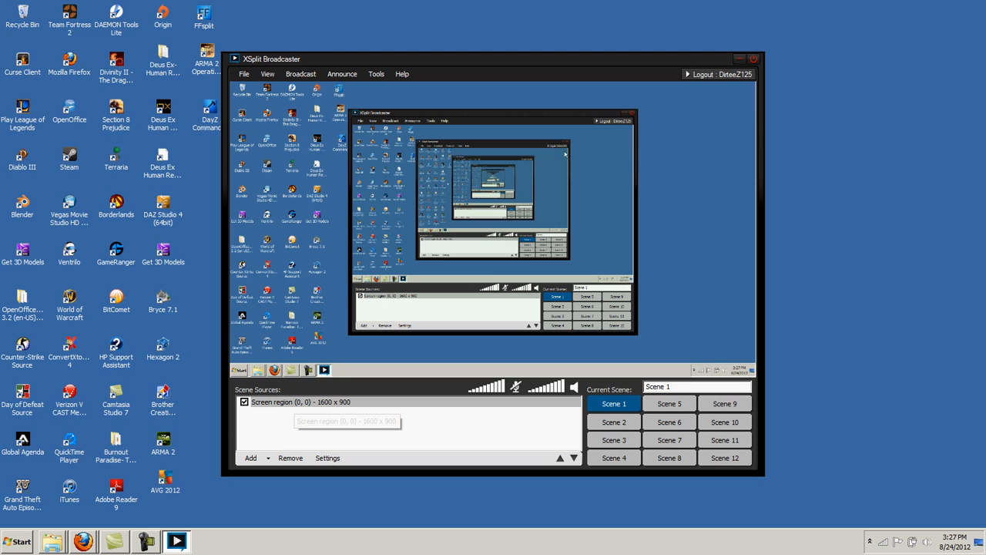
Browse the Broadcast and Announce menus, then refocus XSplit
left_click(301, 74)
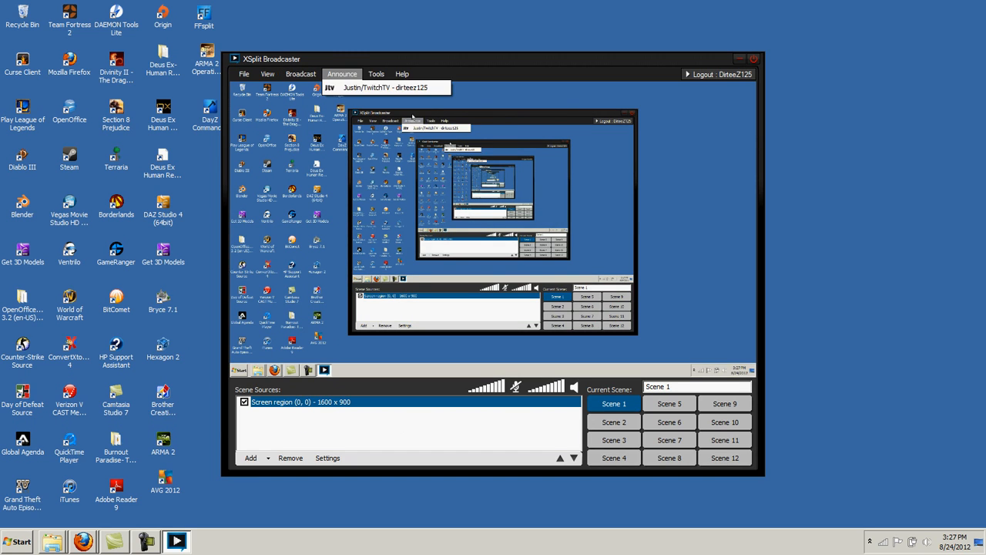
left_click(476, 186)
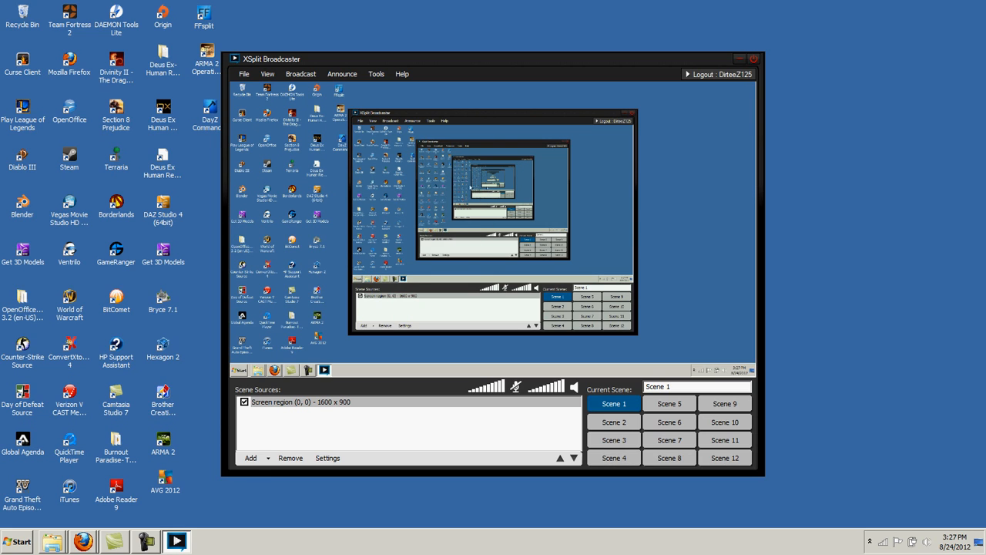
left_click(295, 76)
Select the screen region source and launch World of Warcraft from its desktop icon
left_click(503, 263)
left_click(531, 272)
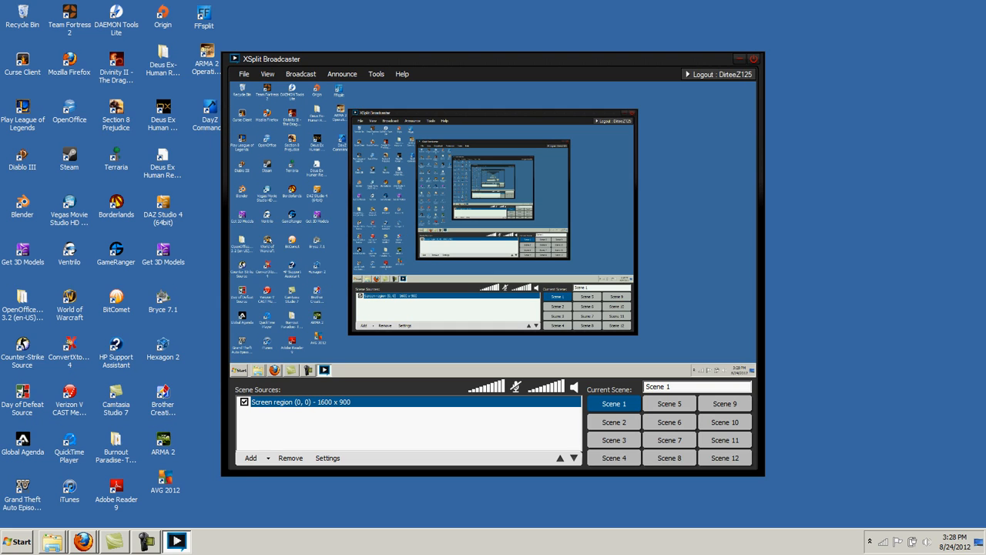
left_click(73, 299)
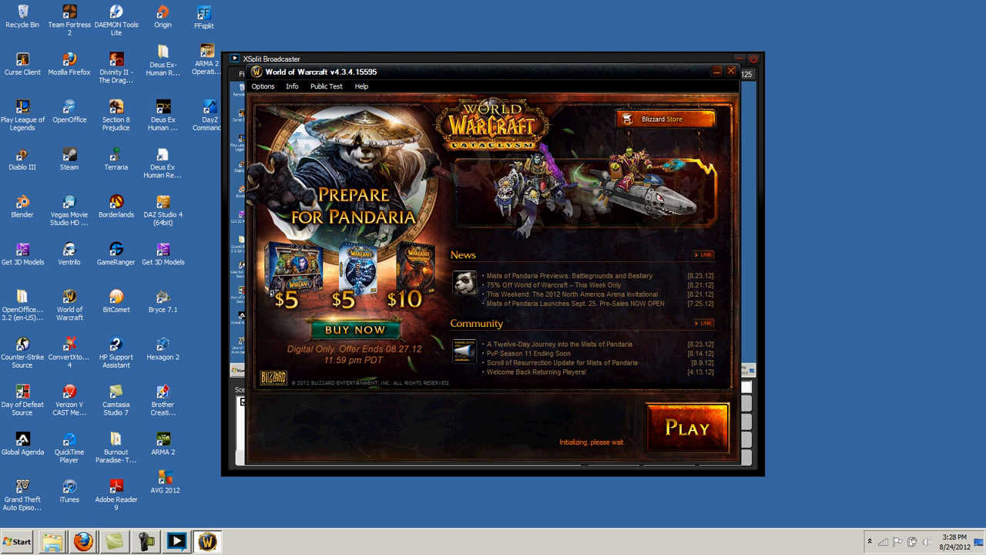
Launch World of Warcraft, log in with the account password, then back out to the login screen
left_click(680, 435)
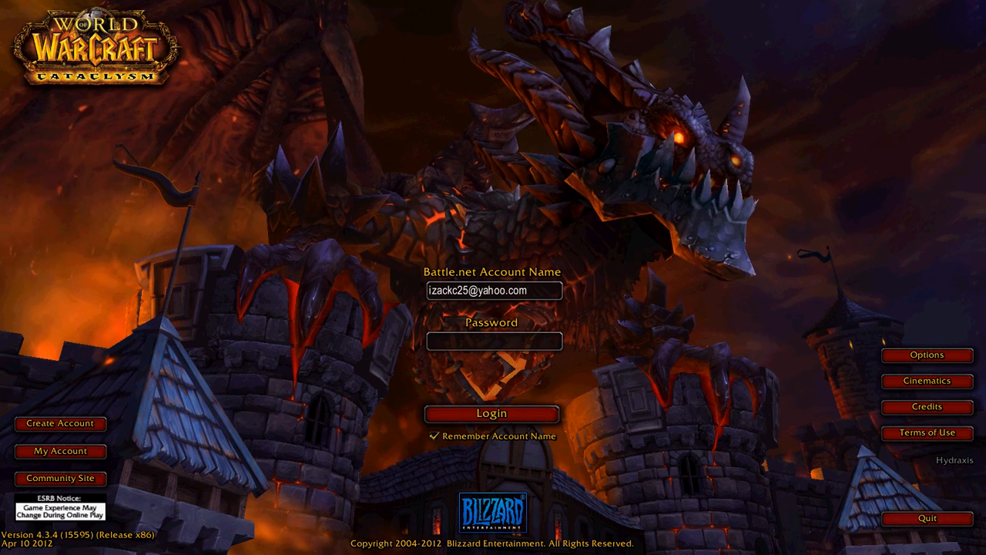
type("*******")
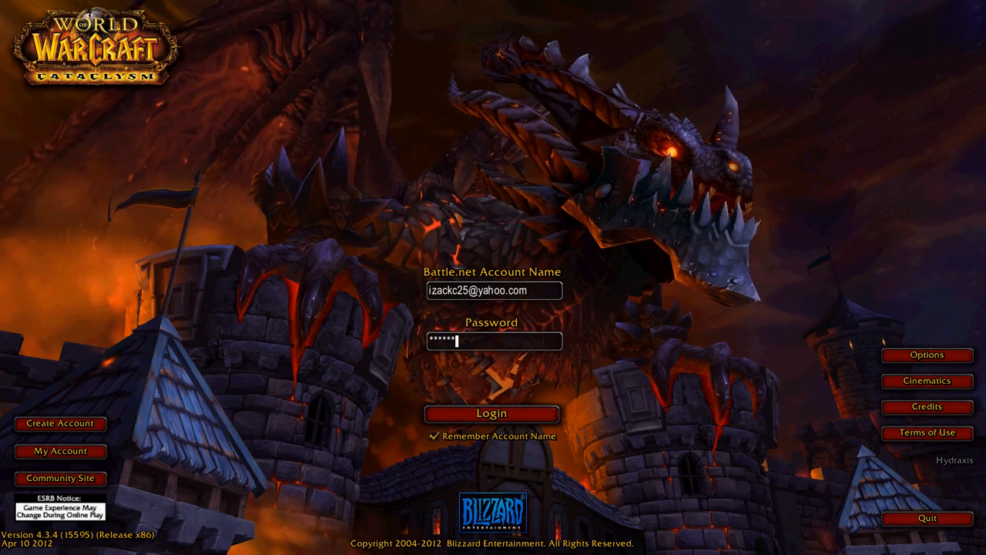
type("*****")
key("Return")
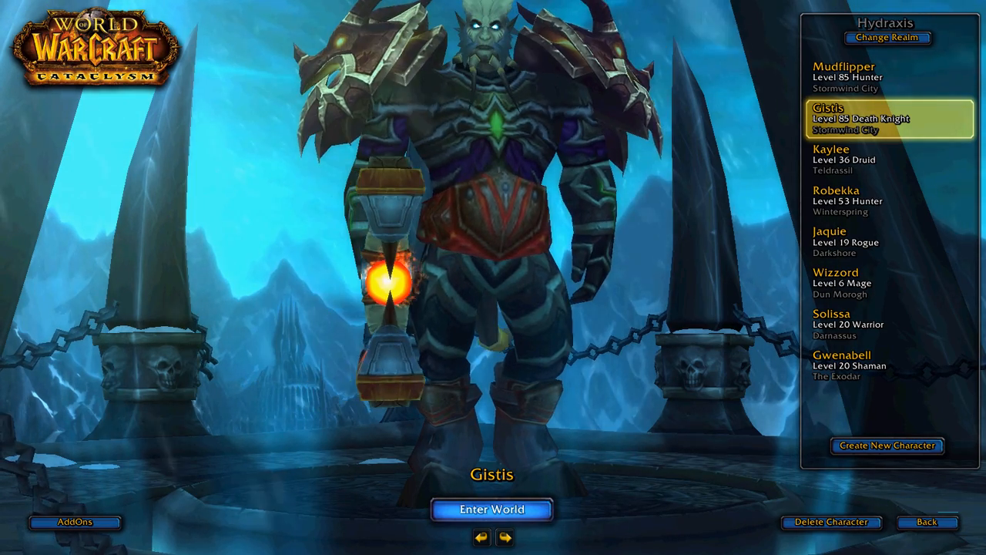
left_click(928, 523)
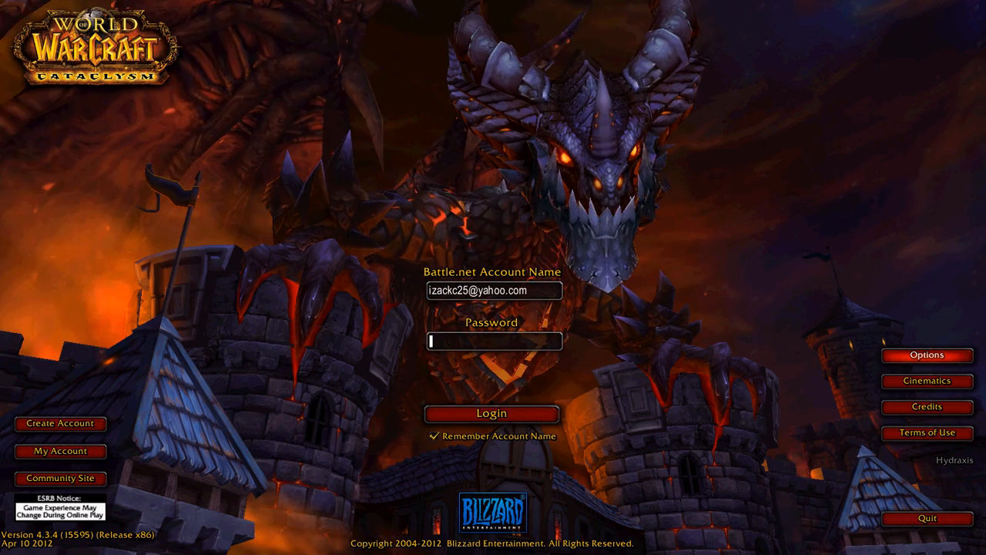
left_click(927, 354)
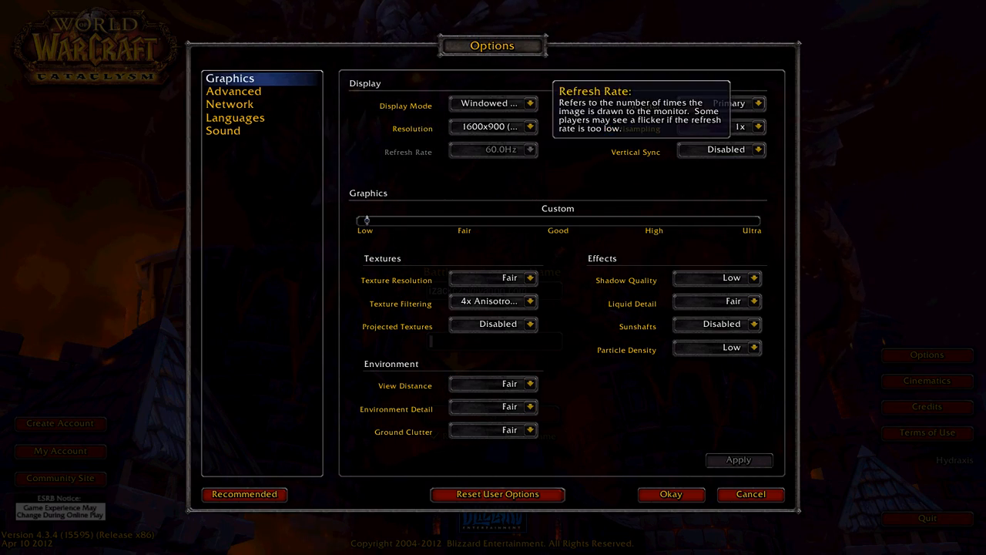
left_click(530, 104)
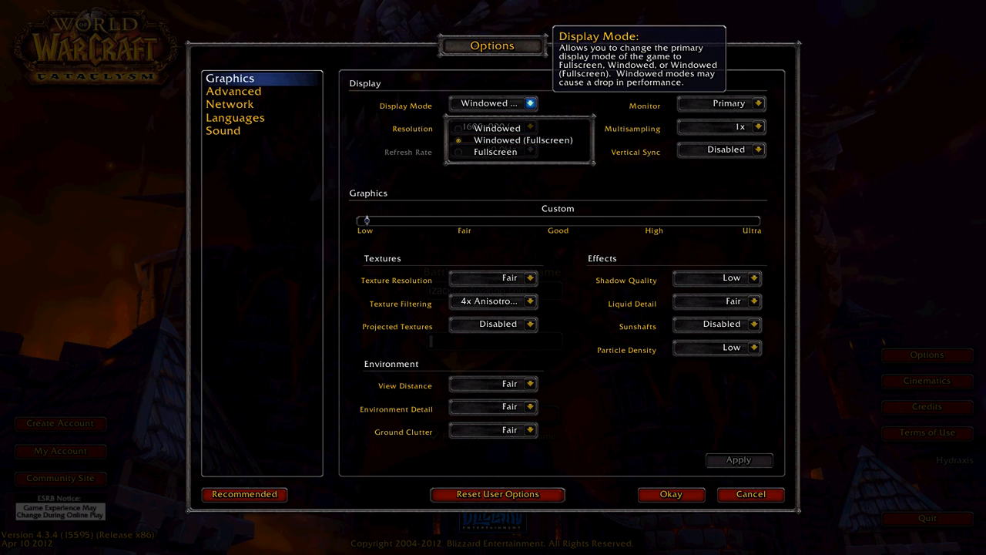
left_click(530, 102)
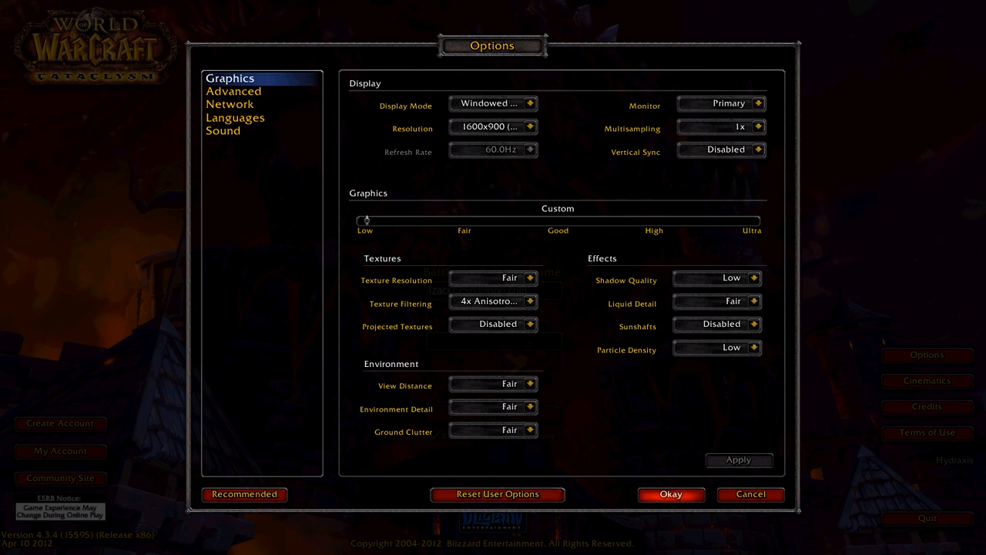
left_click(671, 495)
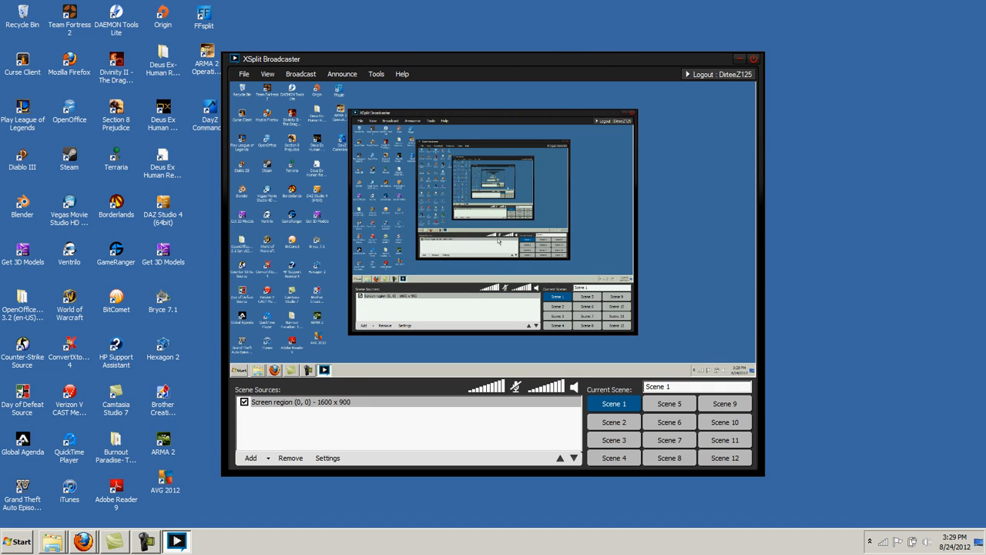
Select the Screen region source, then relaunch World of Warcraft from its desktop shortcut
left_click(302, 402)
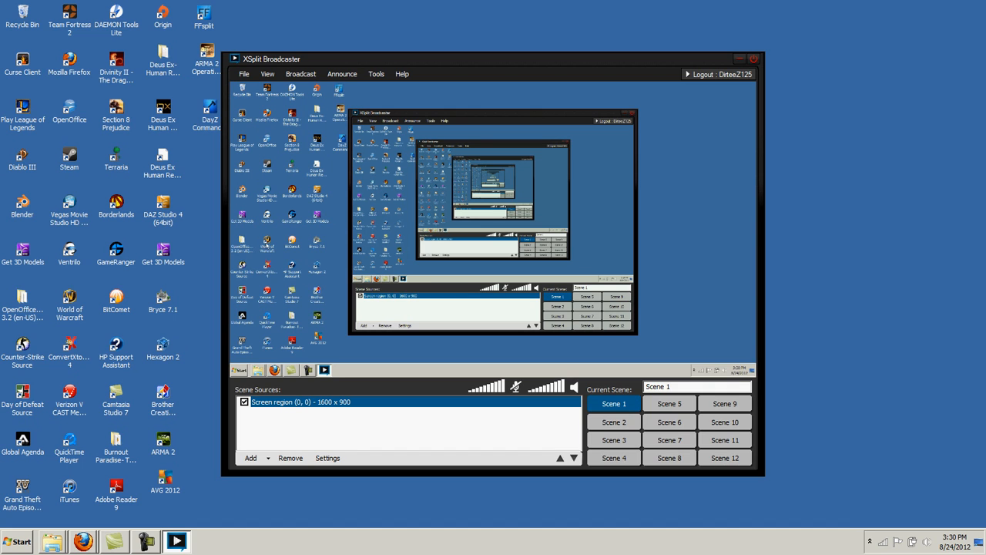
left_click(69, 304)
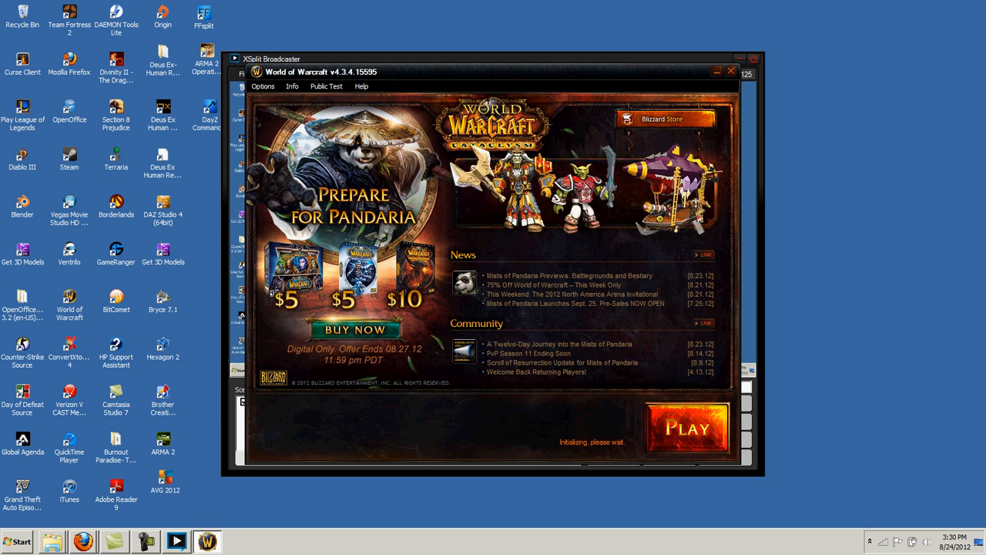
Start the game and position XSplit over it with the Screen region source selected
left_click(687, 427)
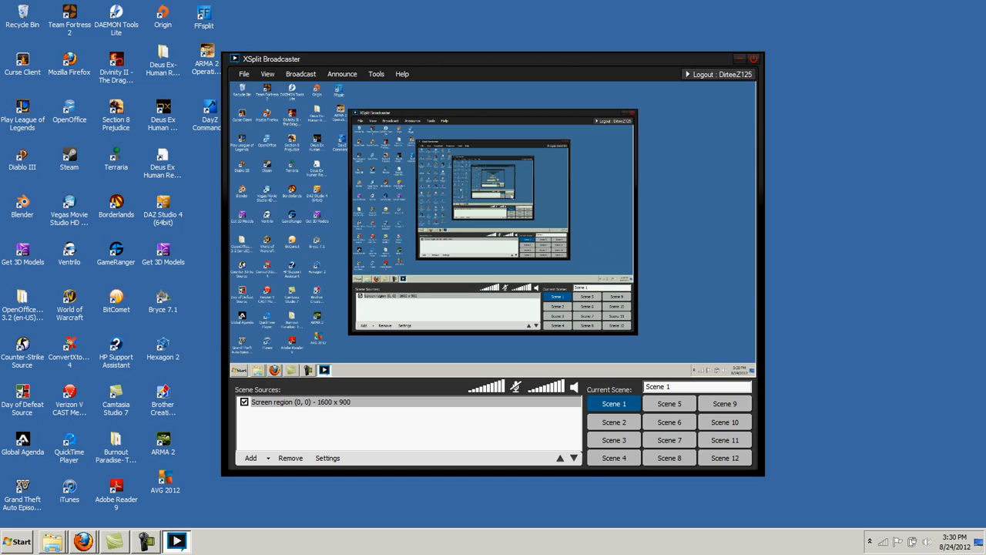
left_click(315, 402)
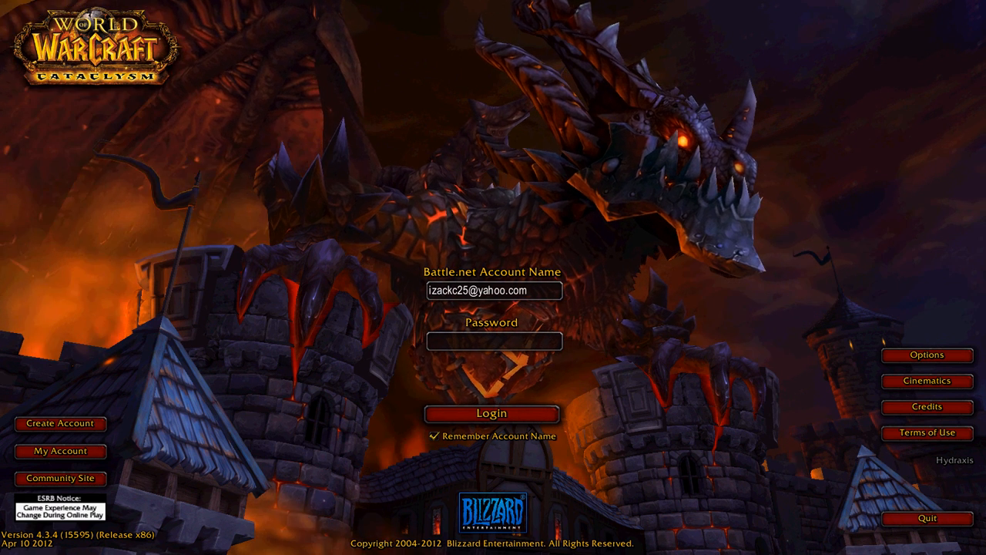
key("alt+Tab")
left_click(377, 403)
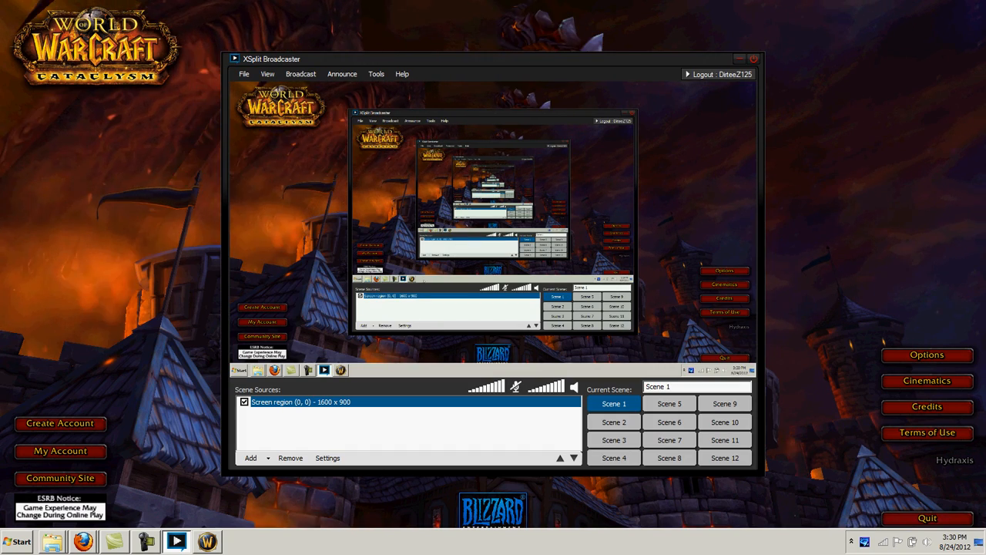
left_click(208, 541)
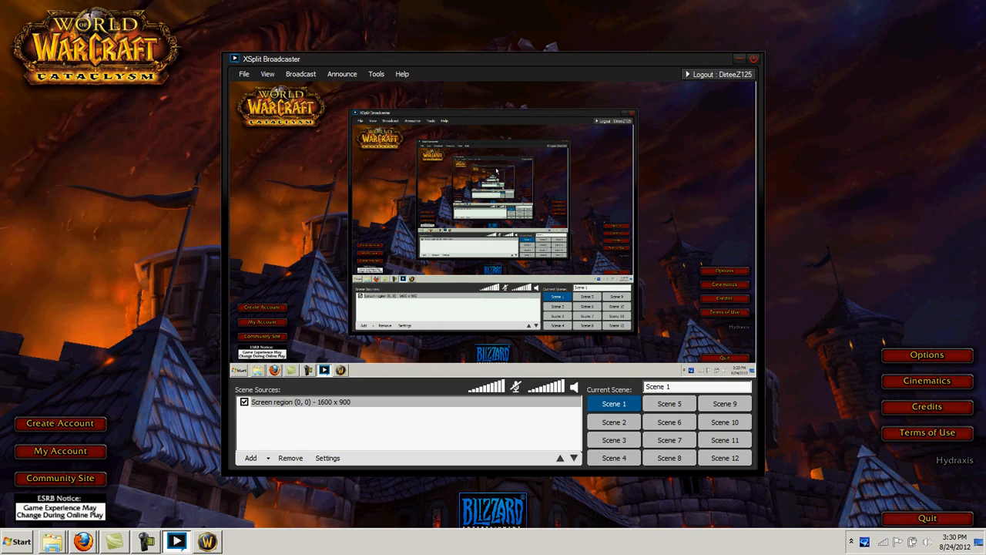
left_click(453, 71)
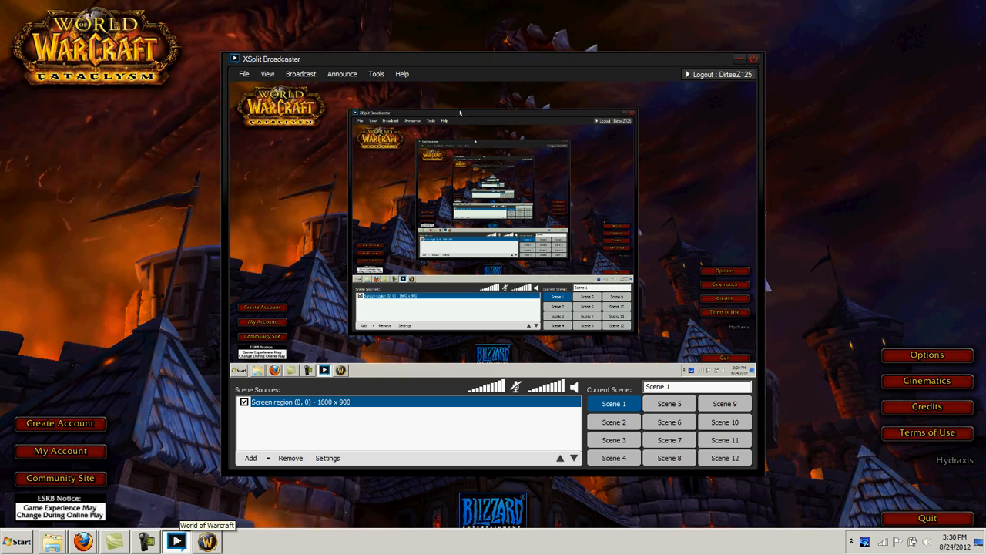
left_click_drag(433, 58, 462, 76)
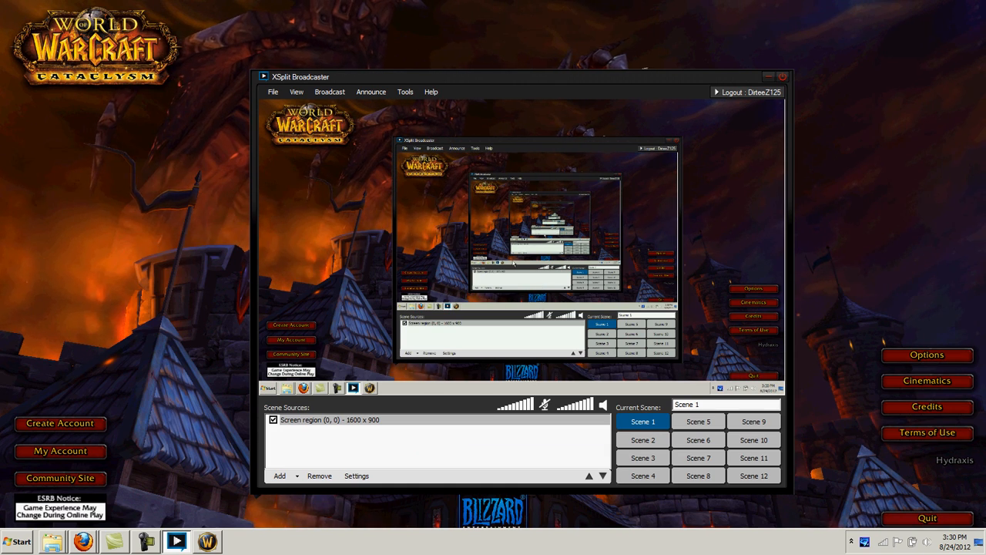
left_click(319, 419)
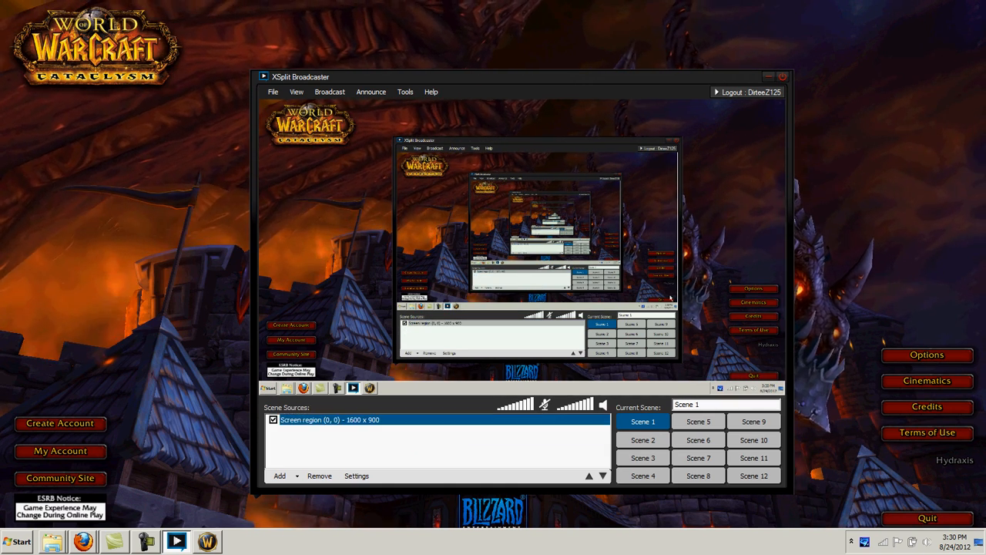
Open WoW's Graphics options, leaving display mode Windowed at 1600x900, and return to XSplit
left_click(928, 356)
left_click(929, 357)
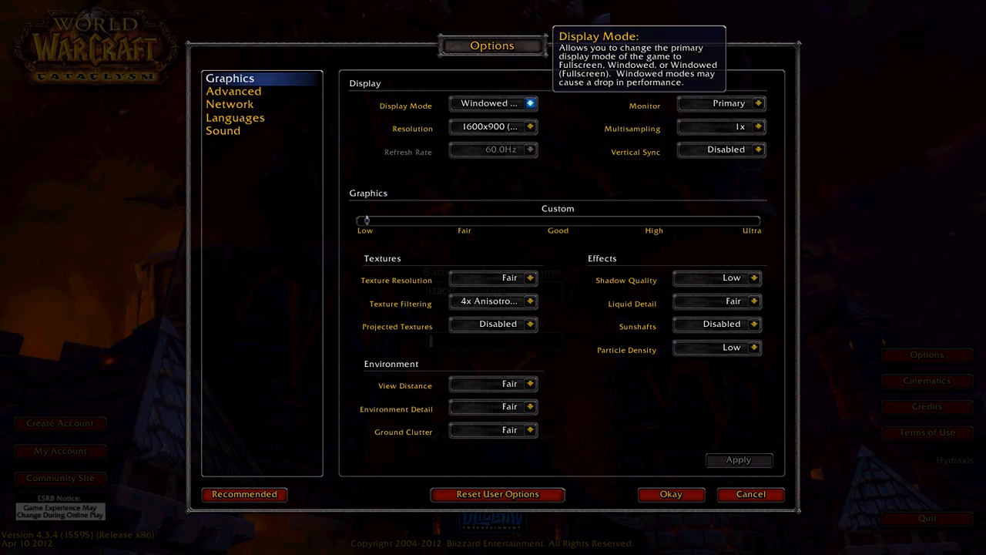
left_click(531, 103)
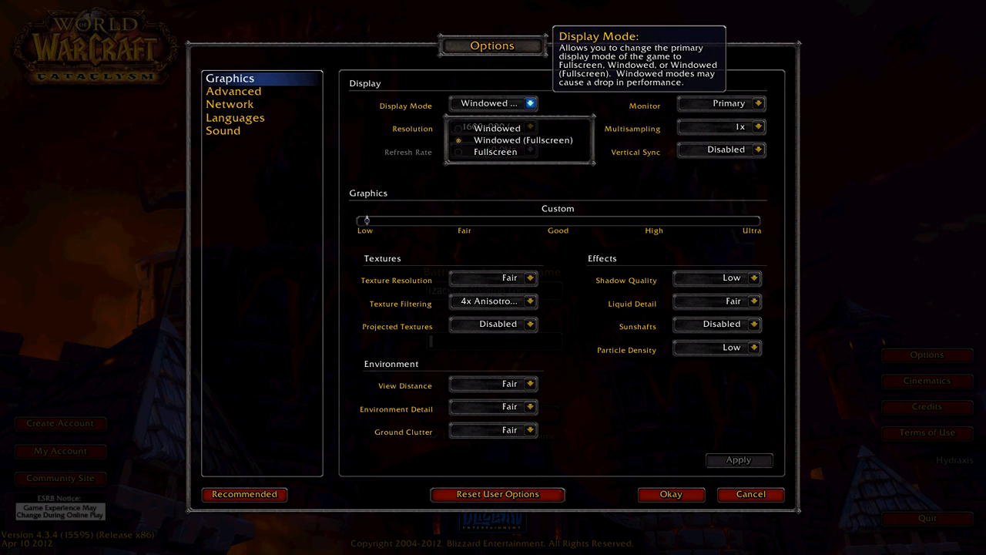
left_click(530, 102)
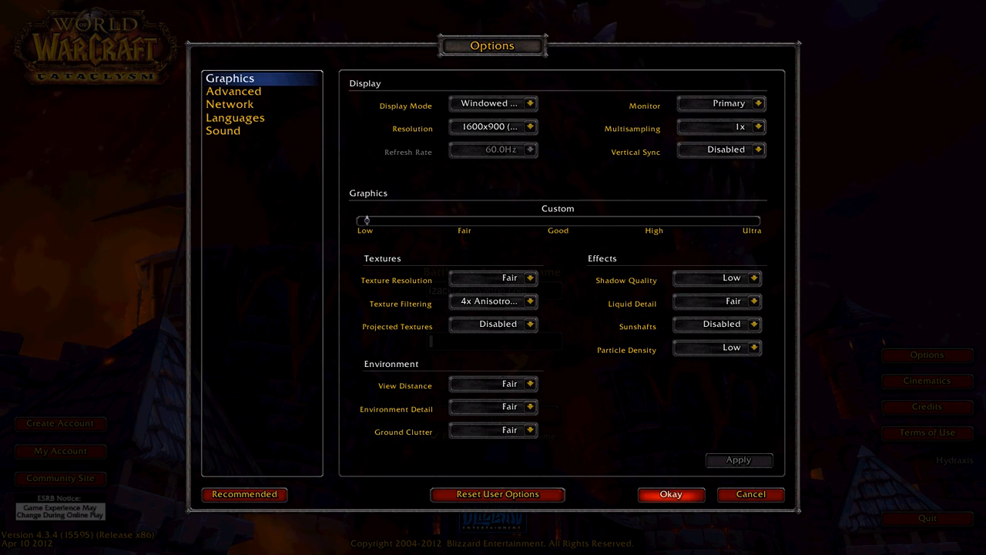
key("alt+Tab")
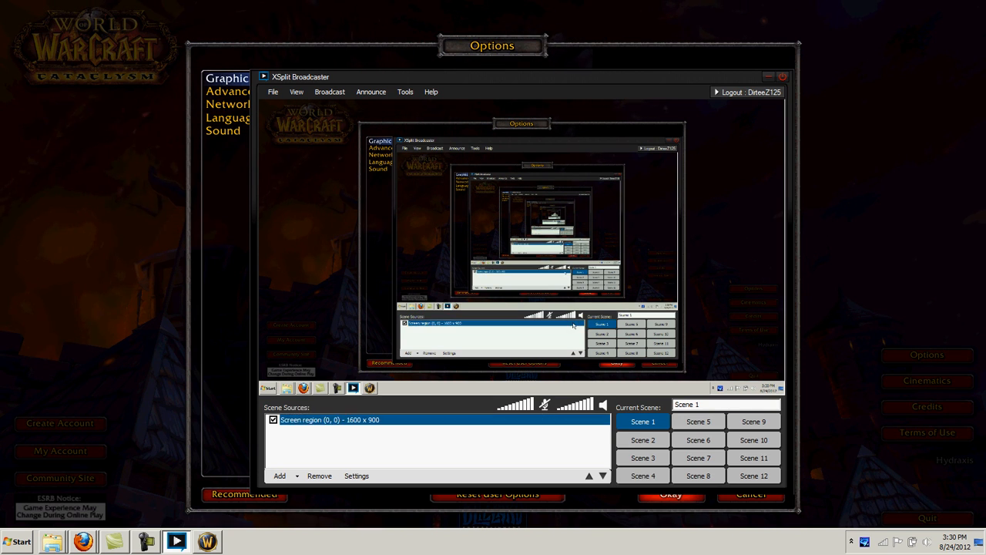
Add a Wow.exe game capture source and enlarge it to fill the preview
left_click(281, 475)
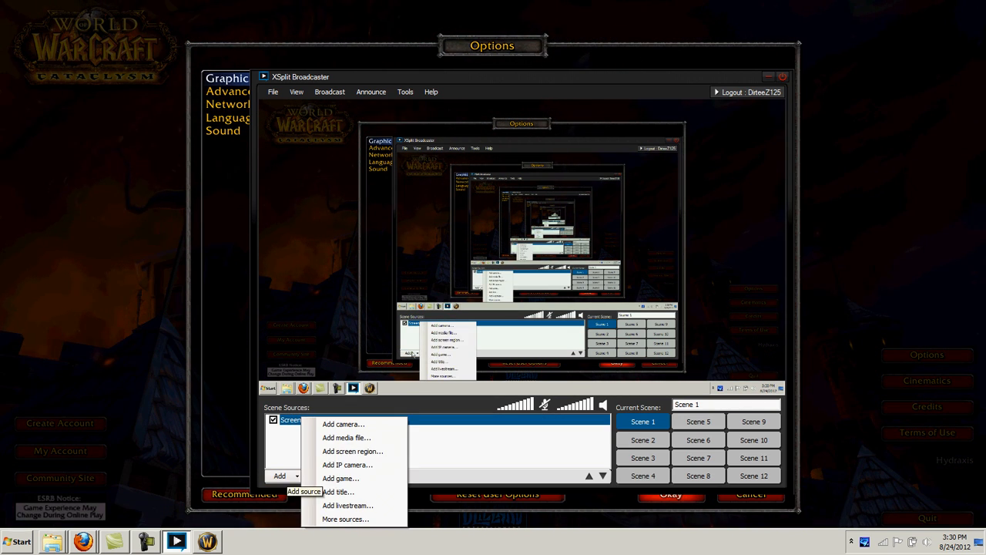
left_click(337, 479)
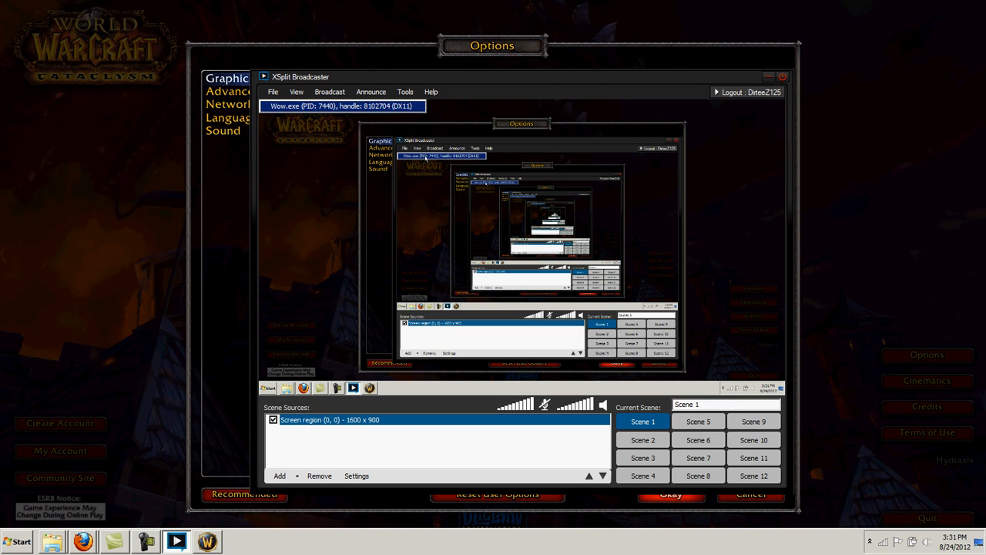
left_click(339, 105)
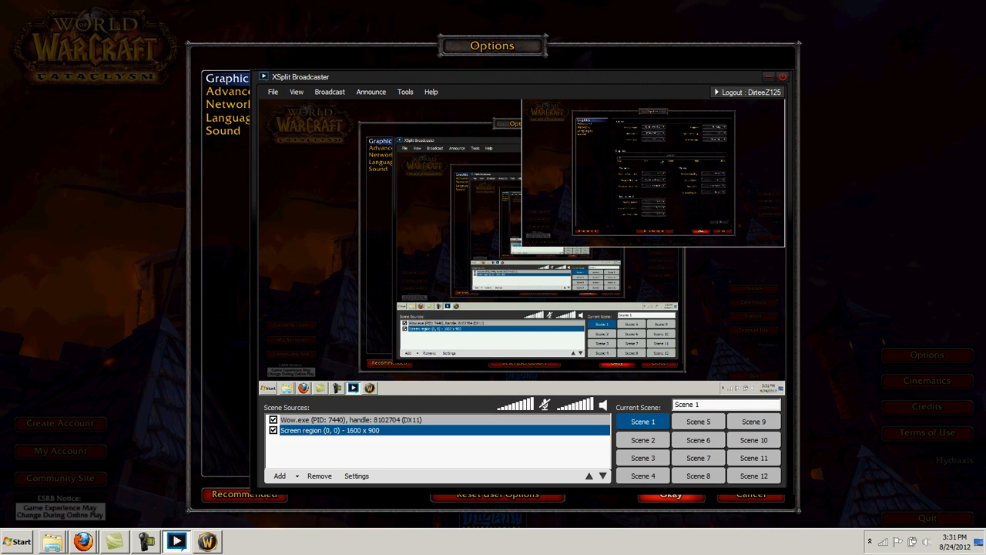
left_click_drag(522, 246, 508, 294)
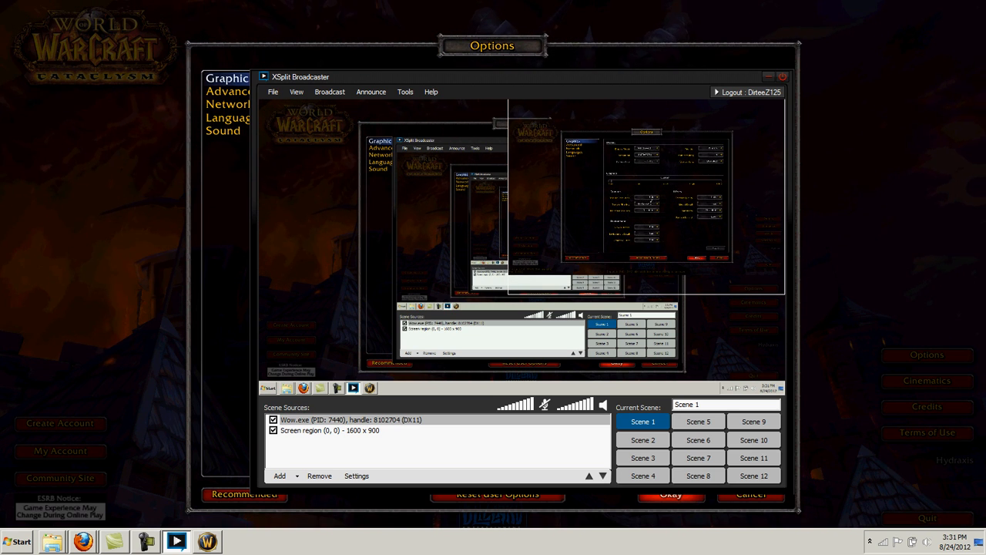
Remove the Screen region source from Scene 1, keeping only the Wow.exe capture
left_click(294, 420)
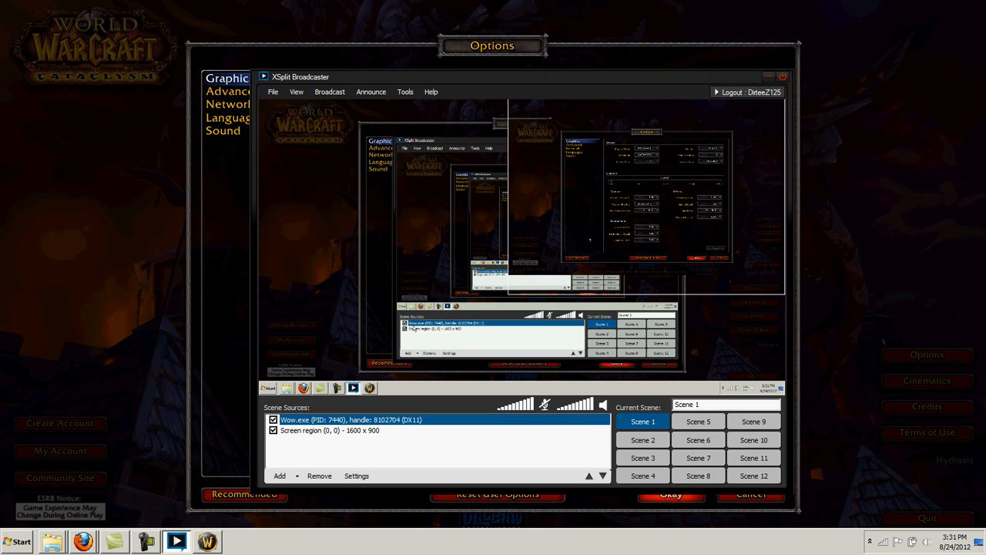
left_click(296, 432)
right_click(296, 431)
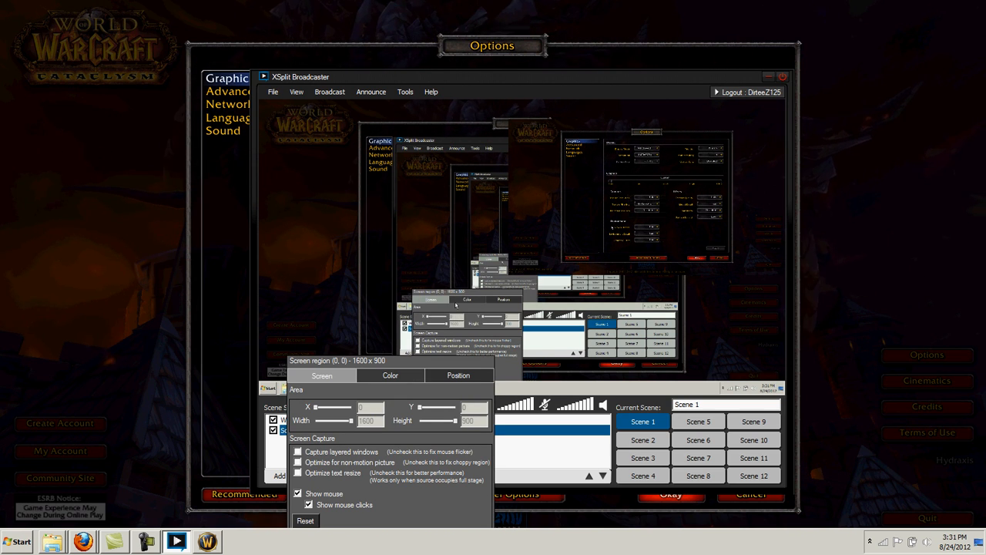
left_click(389, 343)
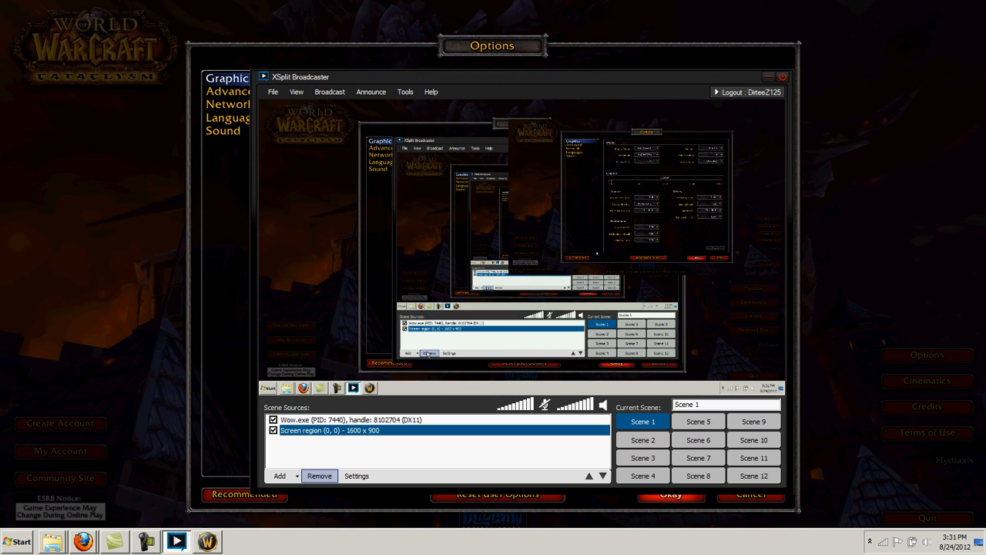
left_click(318, 476)
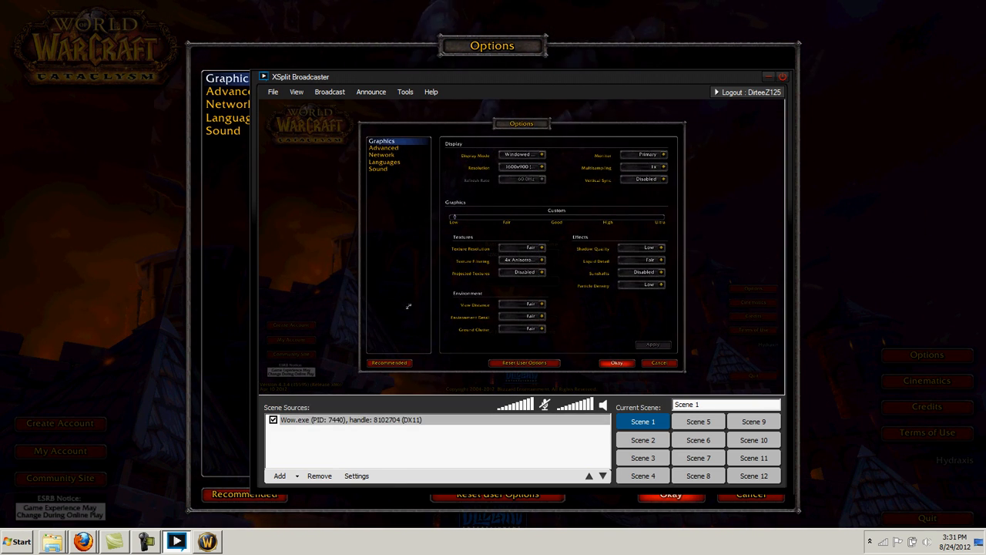
left_click(616, 264)
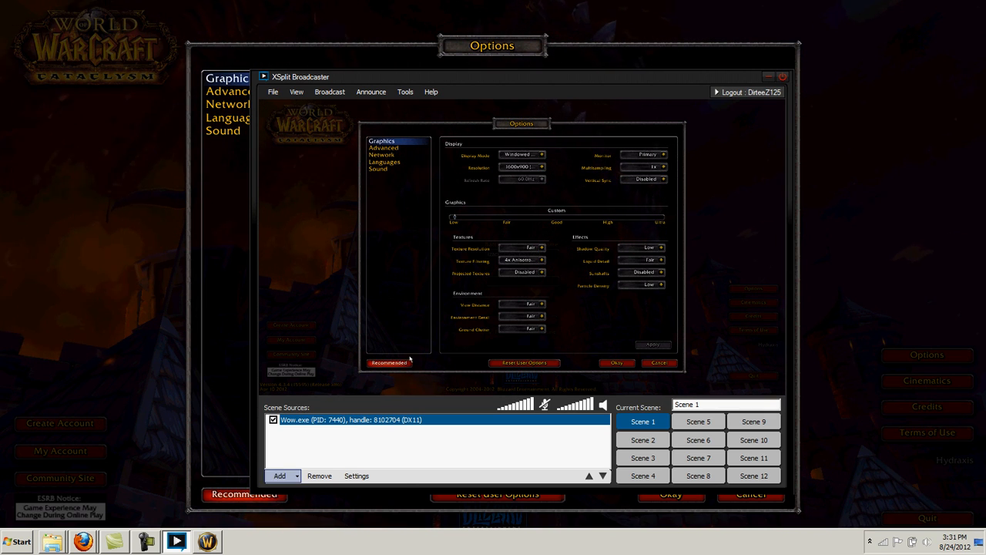
left_click(279, 476)
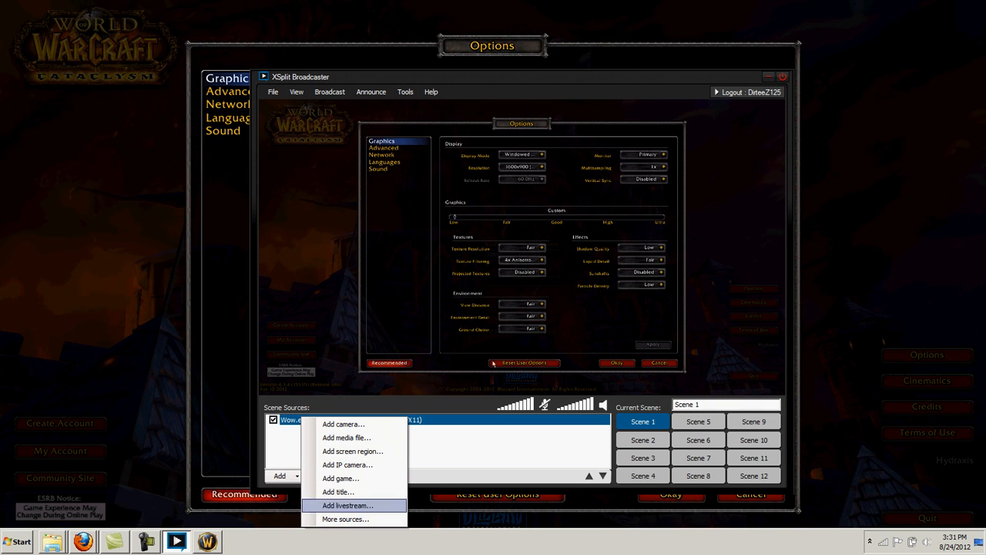
left_click(287, 443)
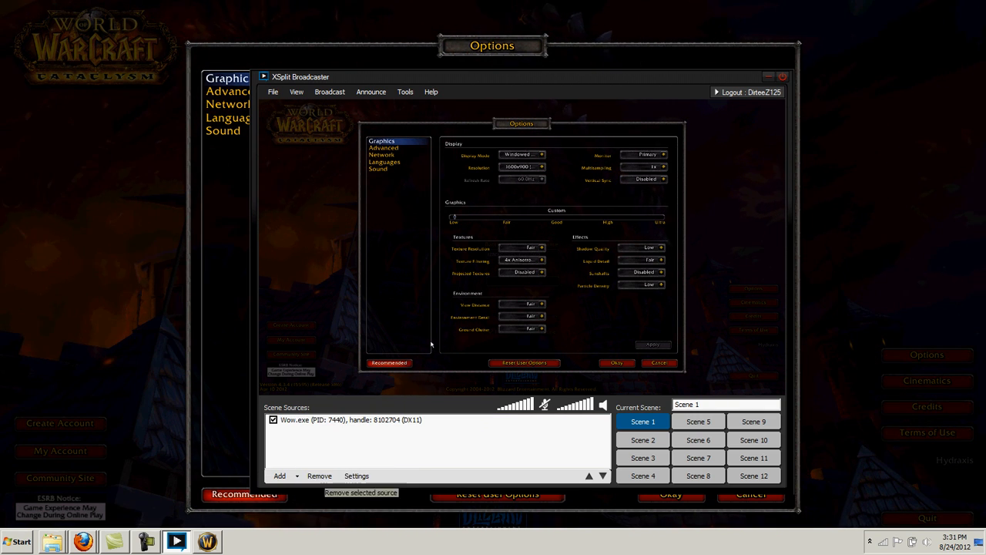
Replace Wow.exe with a full-screen region source stretched to fill the preview
left_click(347, 420)
left_click(319, 476)
left_click(281, 475)
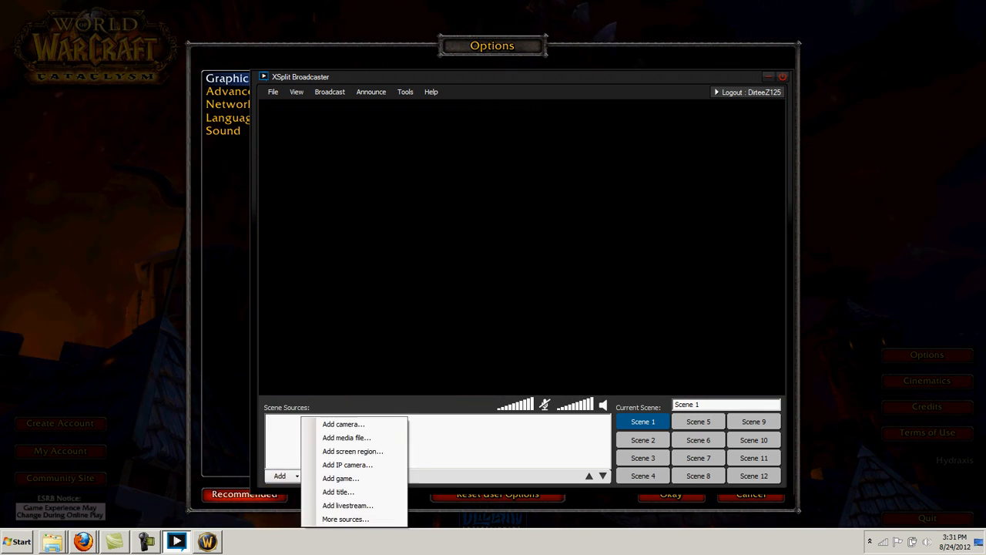
left_click(352, 450)
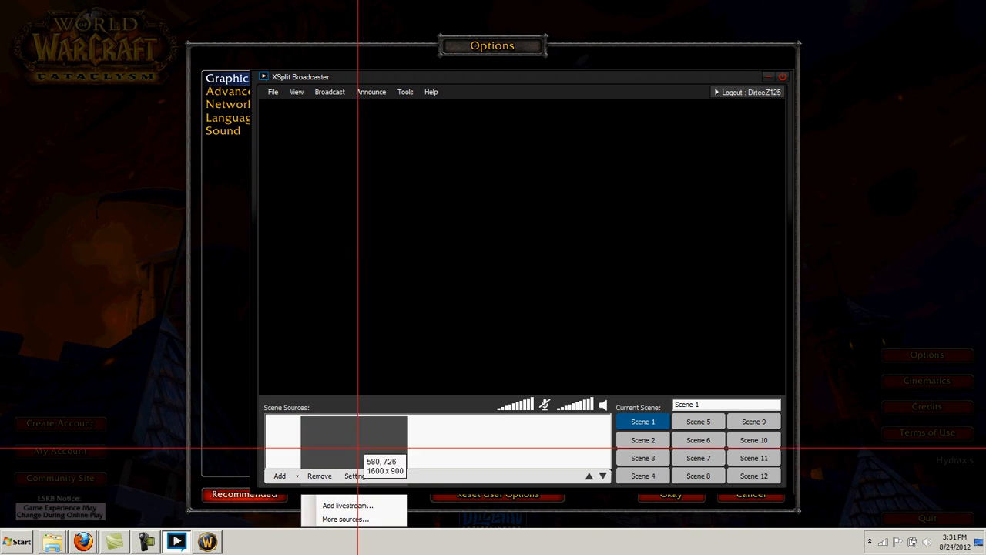
left_click_drag(1, 1, 985, 553)
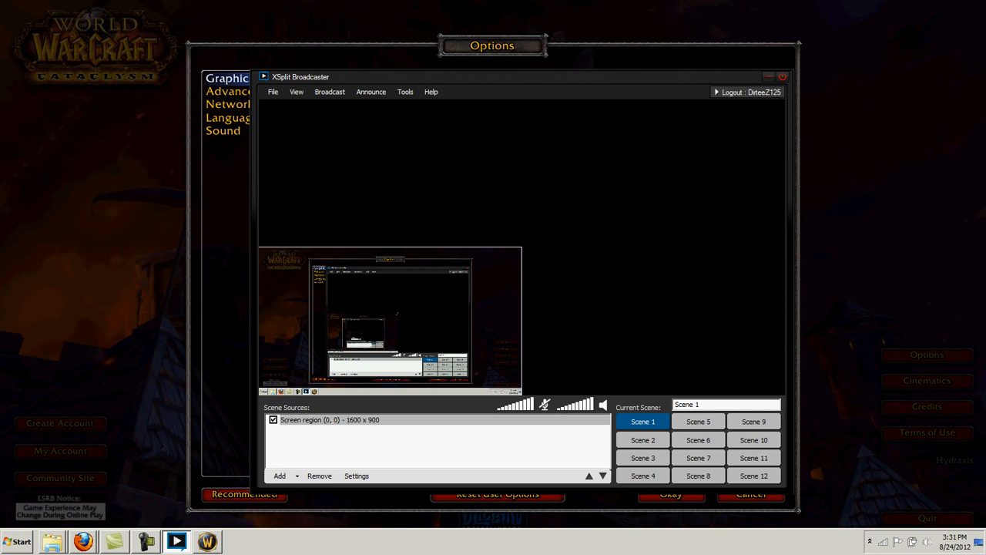
left_click_drag(522, 247, 785, 101)
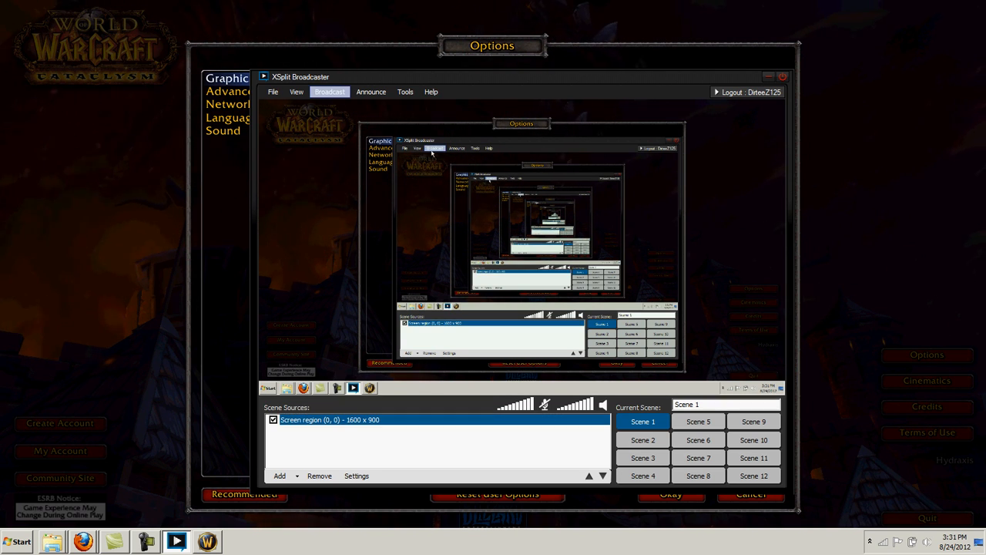
Scale the XSplit viewport down to 10%
left_click(296, 92)
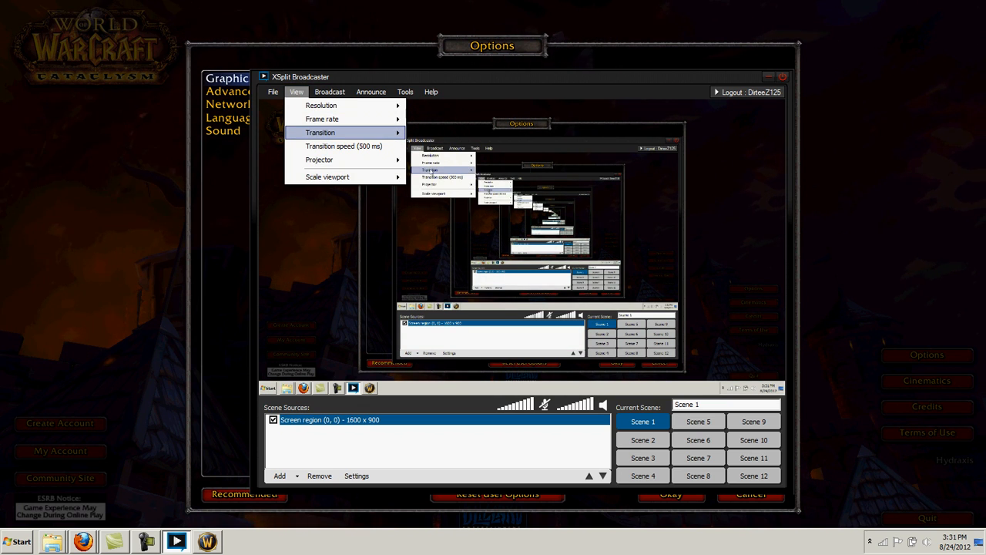
mouse_move(331, 133)
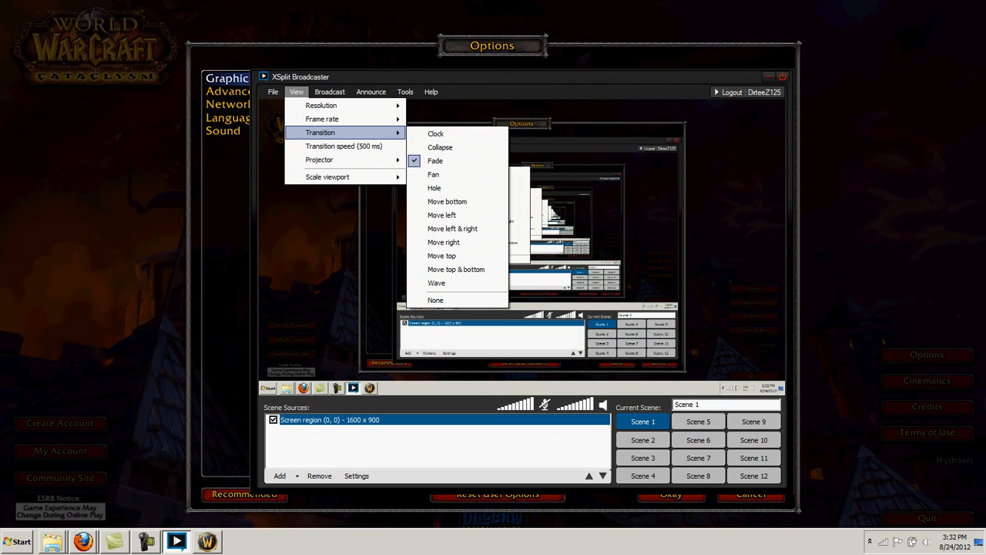
mouse_move(331, 176)
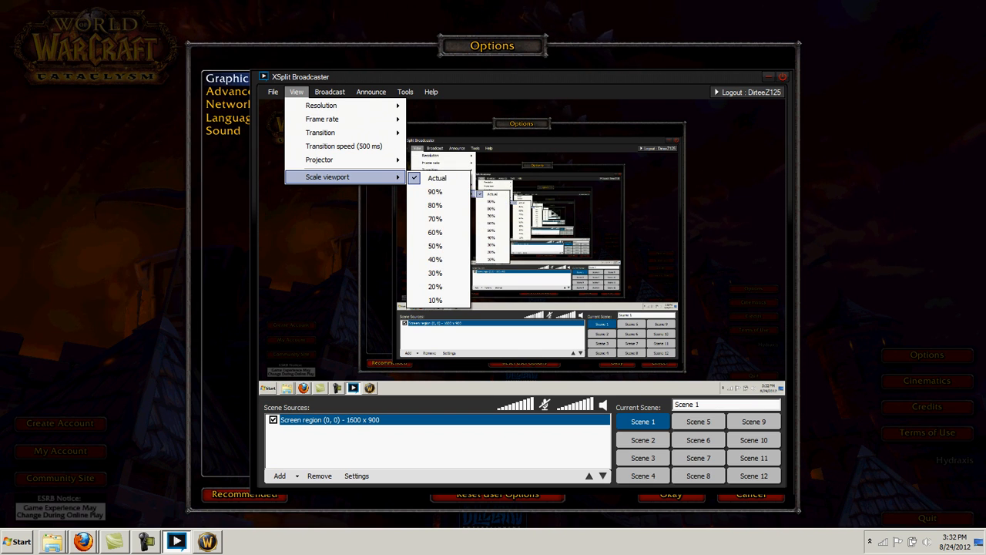
left_click(435, 299)
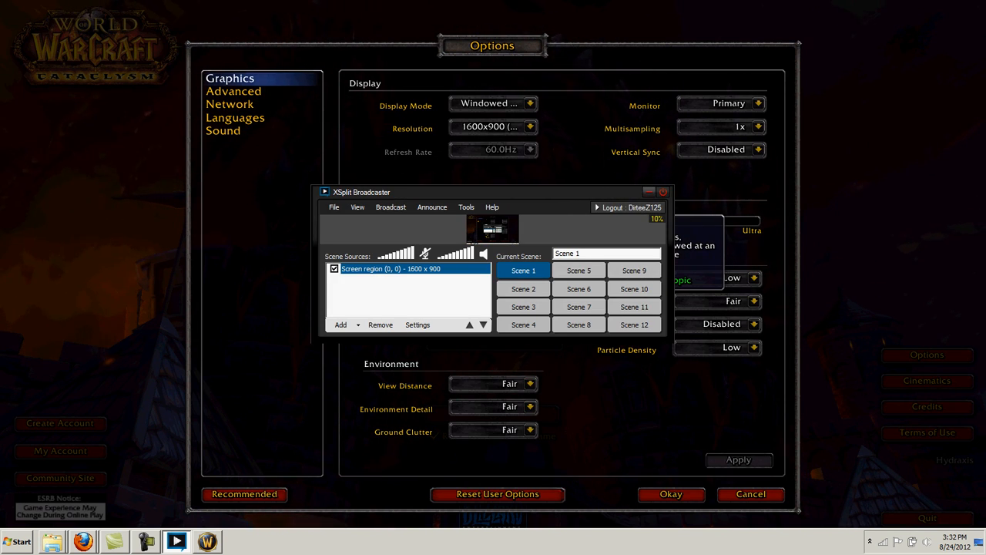
Go live on the Justin/TwitchTV channel, then bring WoW's Options screen back to the front
left_click(390, 206)
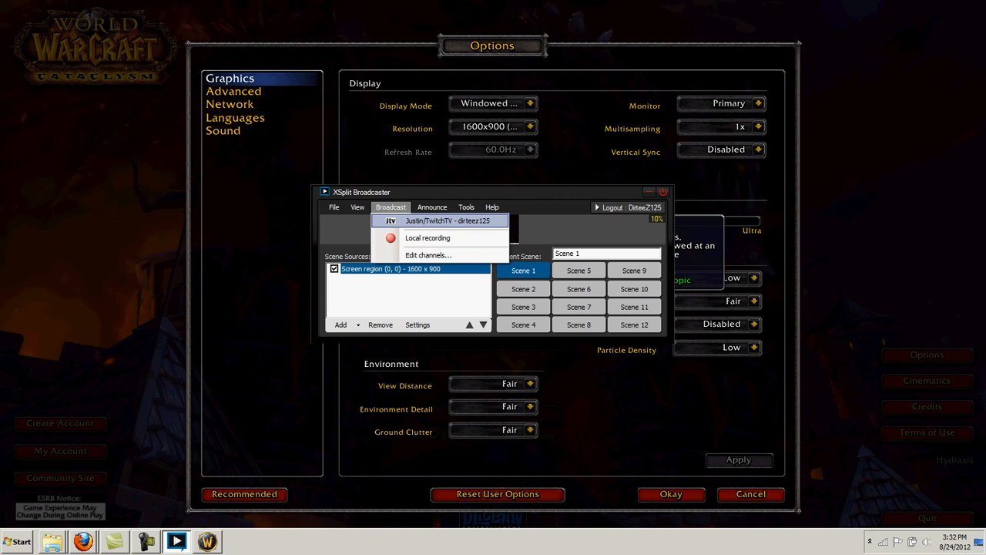
left_click(446, 220)
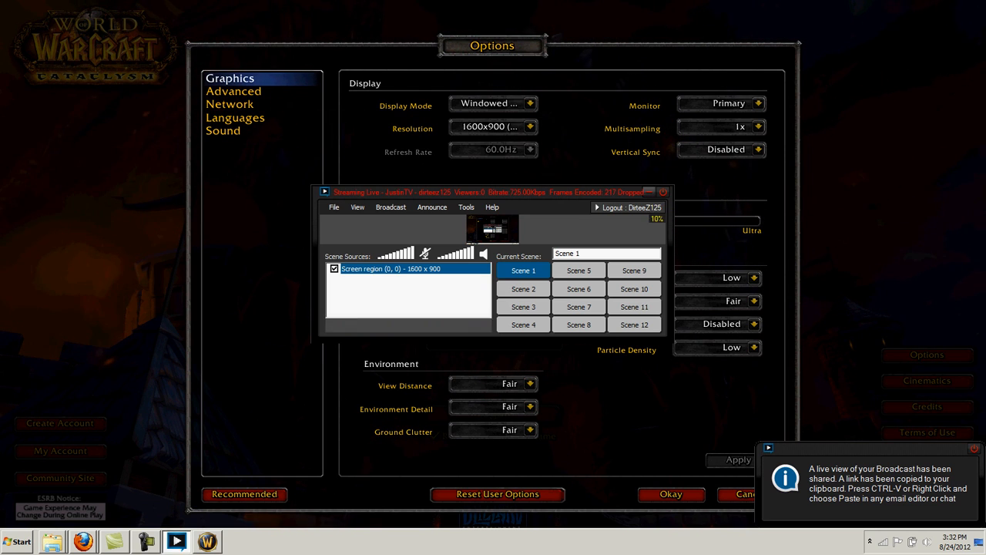
left_click(650, 192)
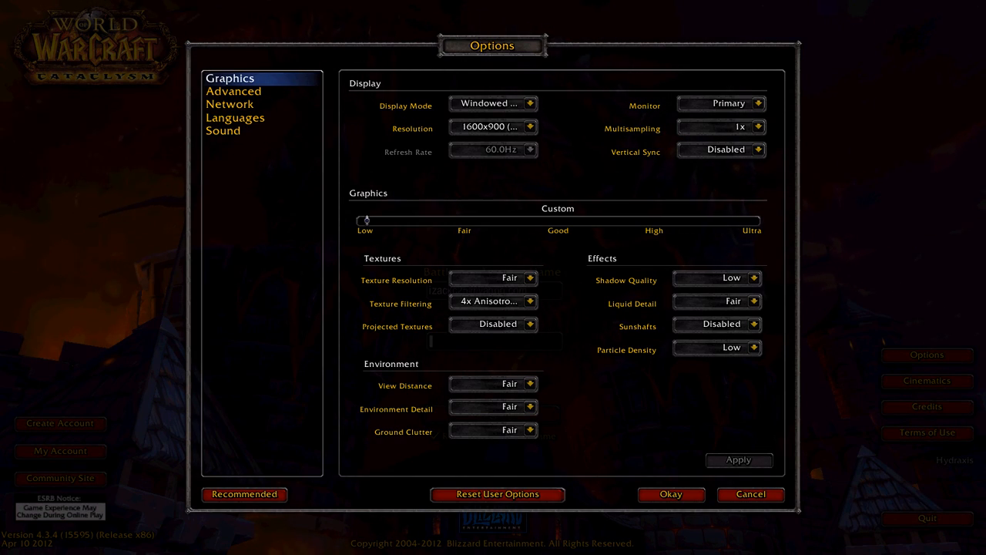
Cancel WoW's Options, quit the game, and restore the Camtasia Recorder panel
left_click(750, 494)
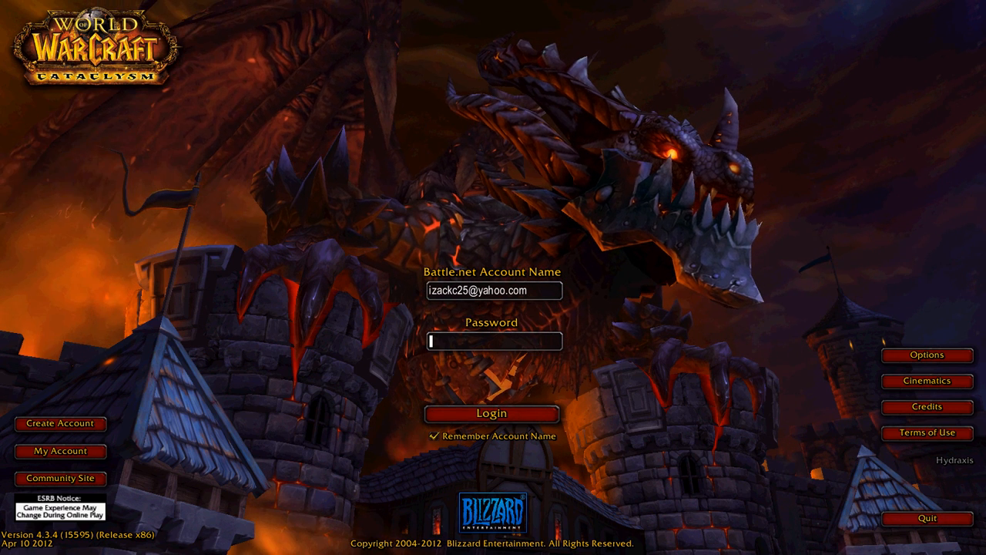
left_click(927, 518)
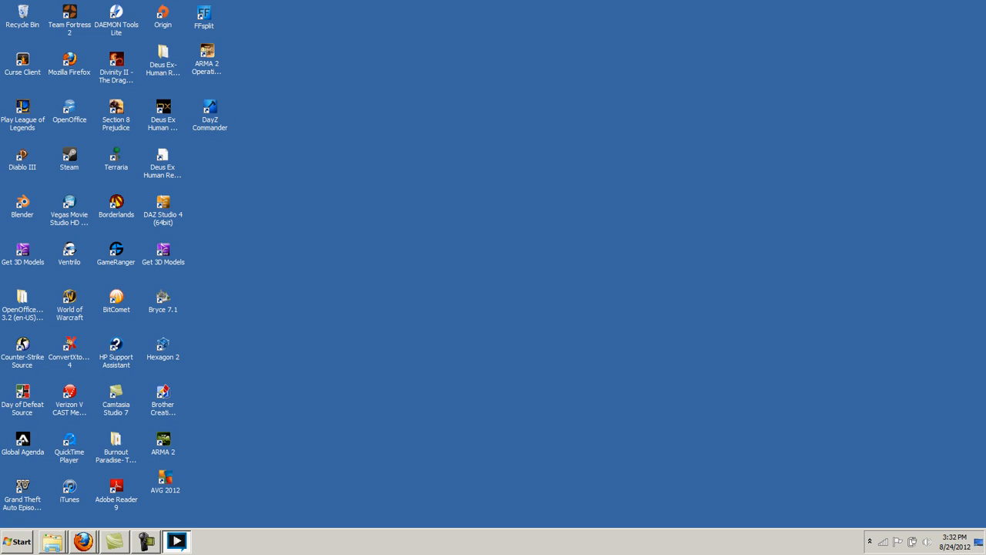
left_click(146, 542)
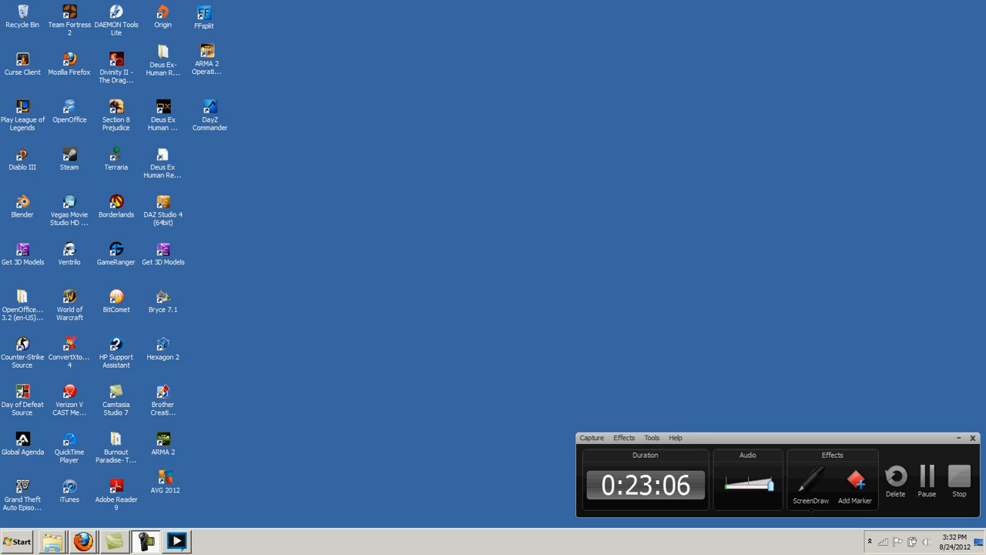